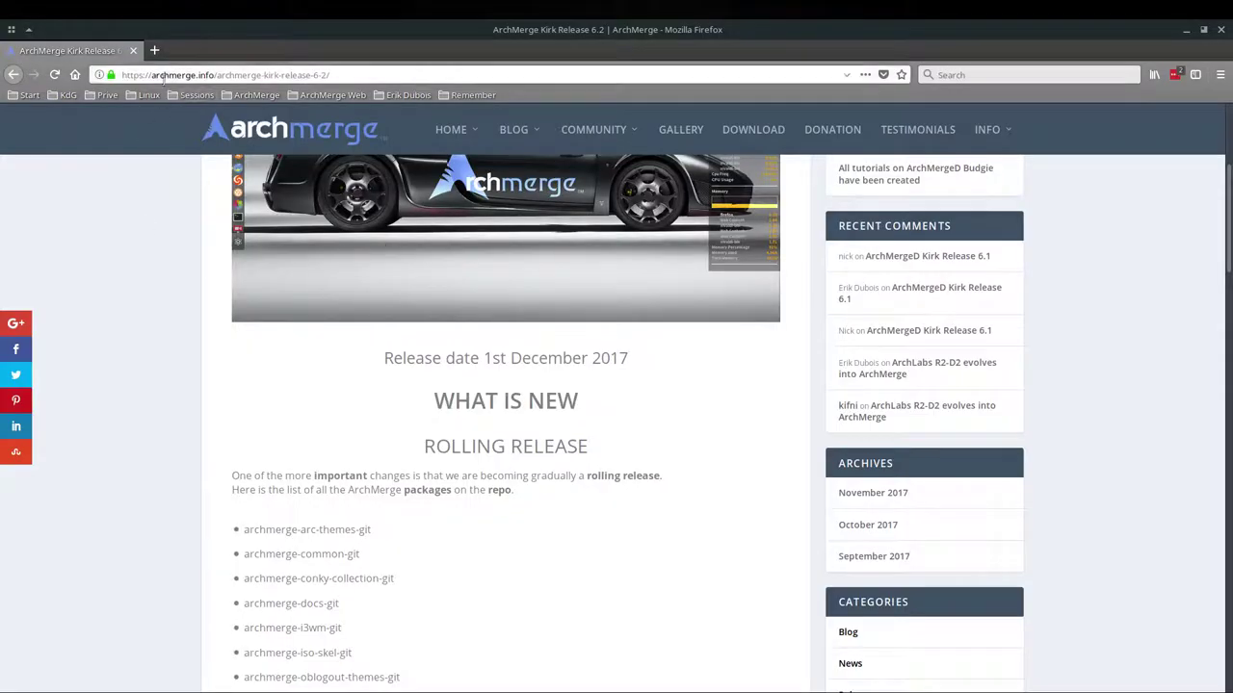
- Scroll the Kirk Release 6.2 page up to its title, then down to the package list
scroll(326, 392, up, 2)
scroll(325, 391, up, 5)
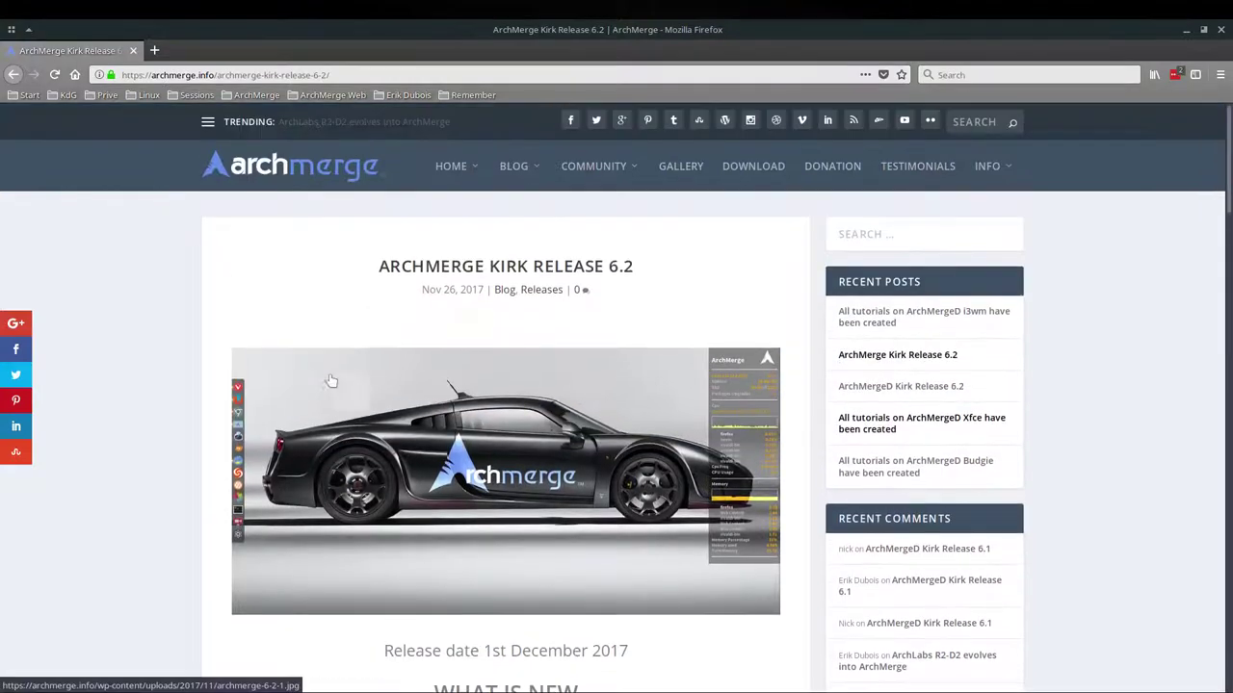
scroll(475, 444, down, 5)
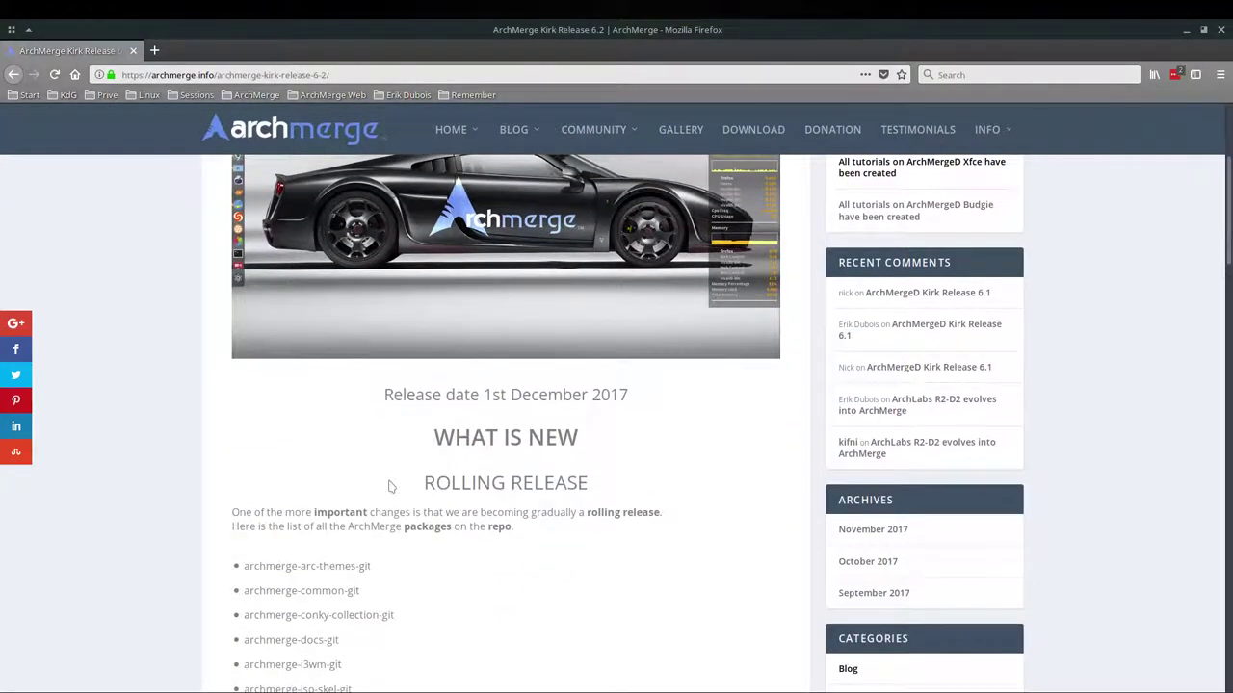
scroll(390, 486, down, 2)
scroll(390, 486, down, 2)
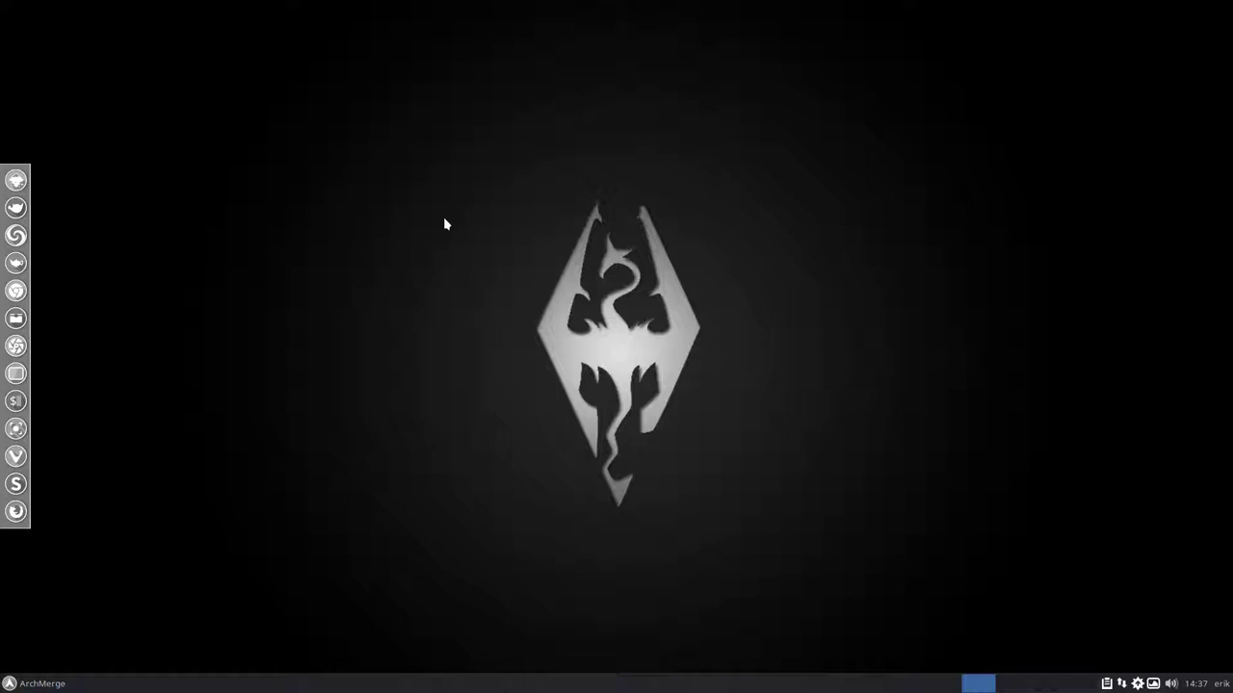
key(ctrl+alt+t)
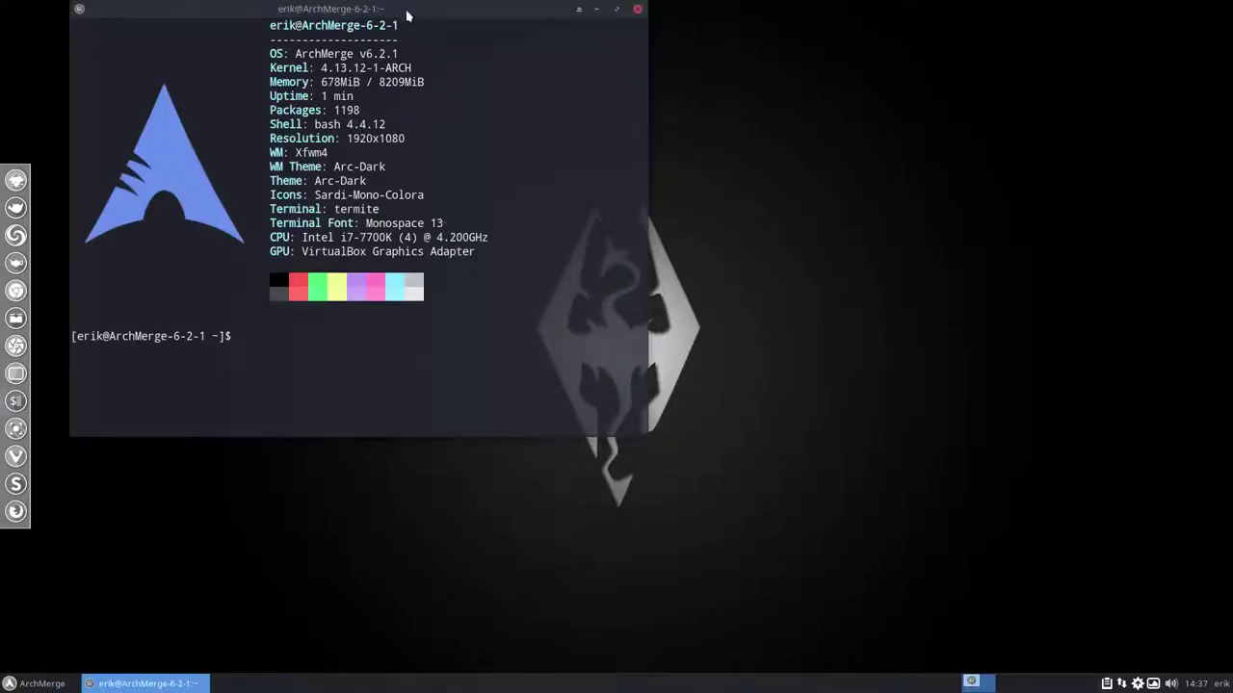
drag(402, 8, 587, 79)
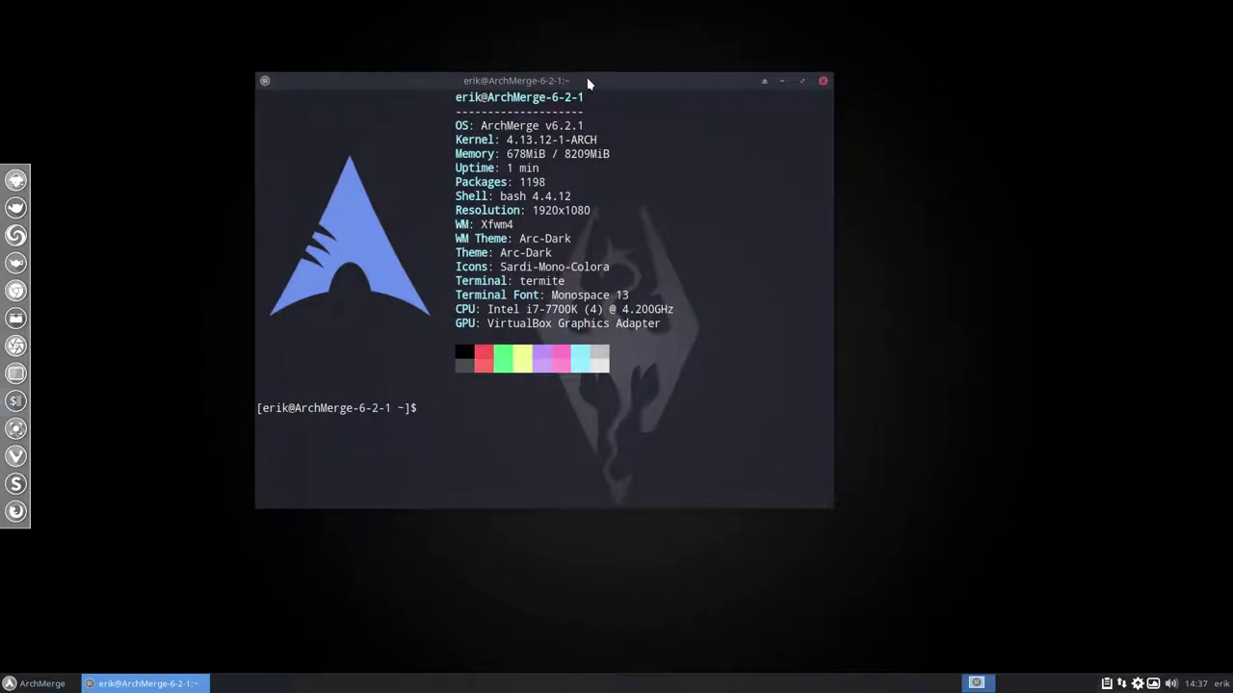
text(sudo pa)
key(BackSpace)
key(BackSpace)
key(BackSpace)
key(BackSpace)
key(BackSpace)
key(BackSpace)
key(BackSpace)
text(mirror)
key(Return)
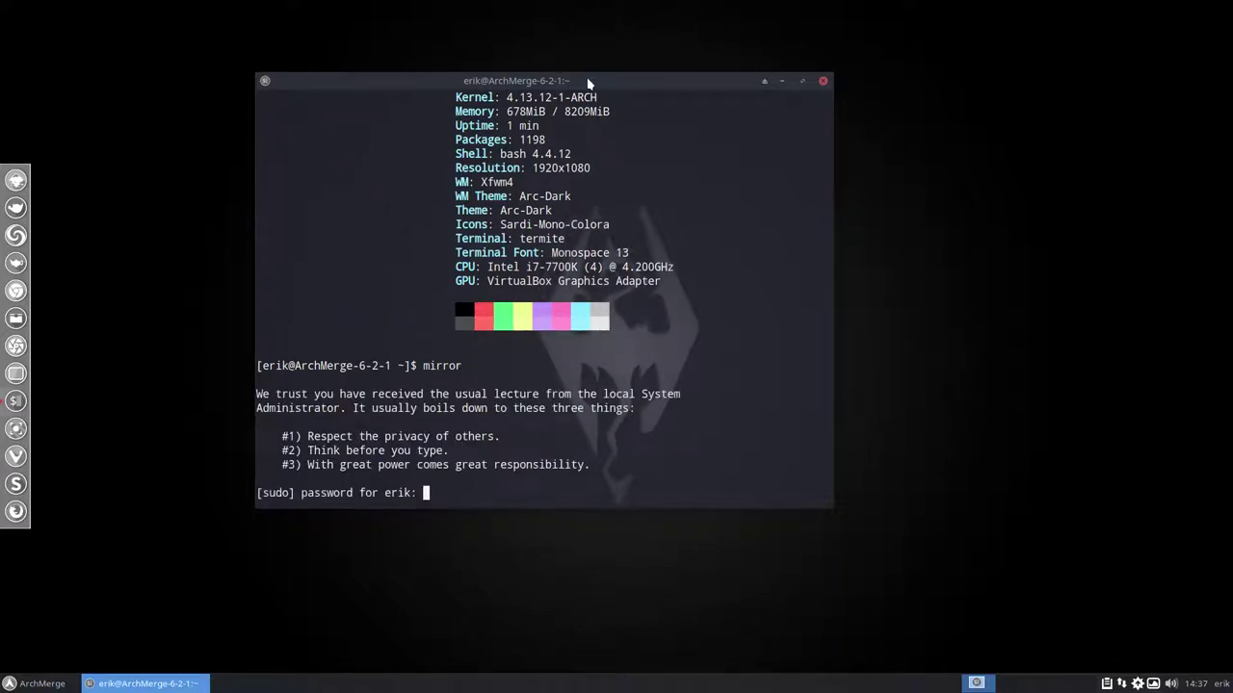
key(Return)
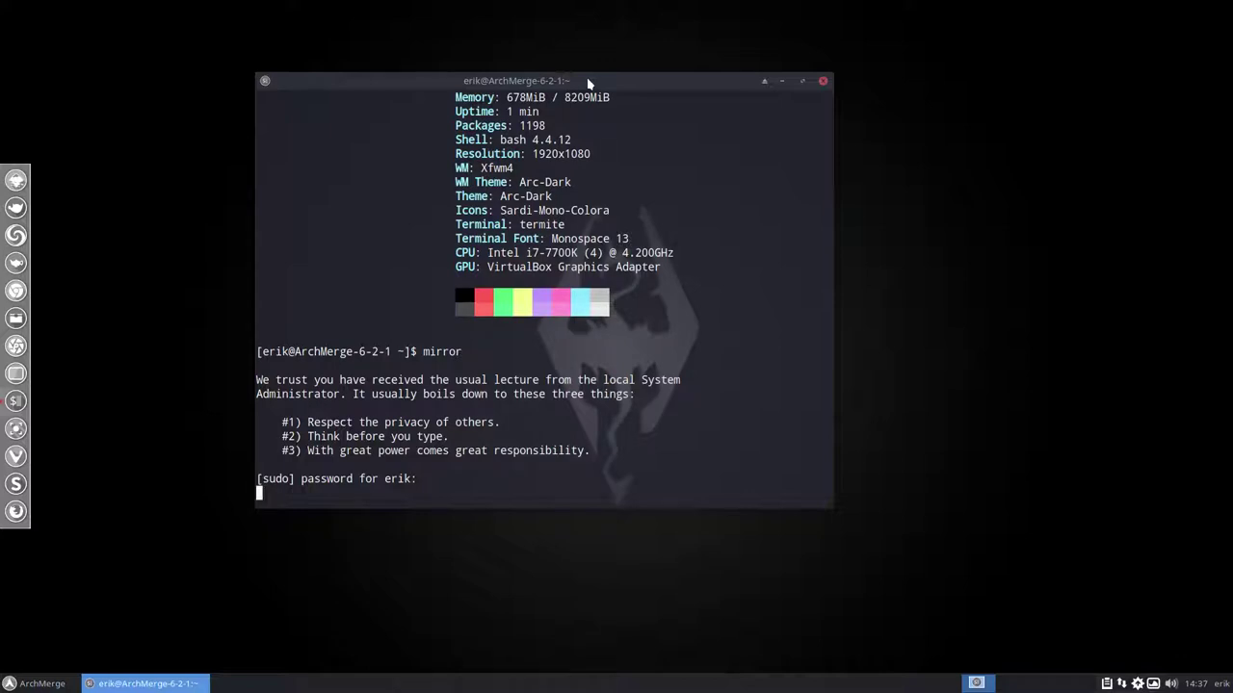
key(ctrl+c)
text(alias)
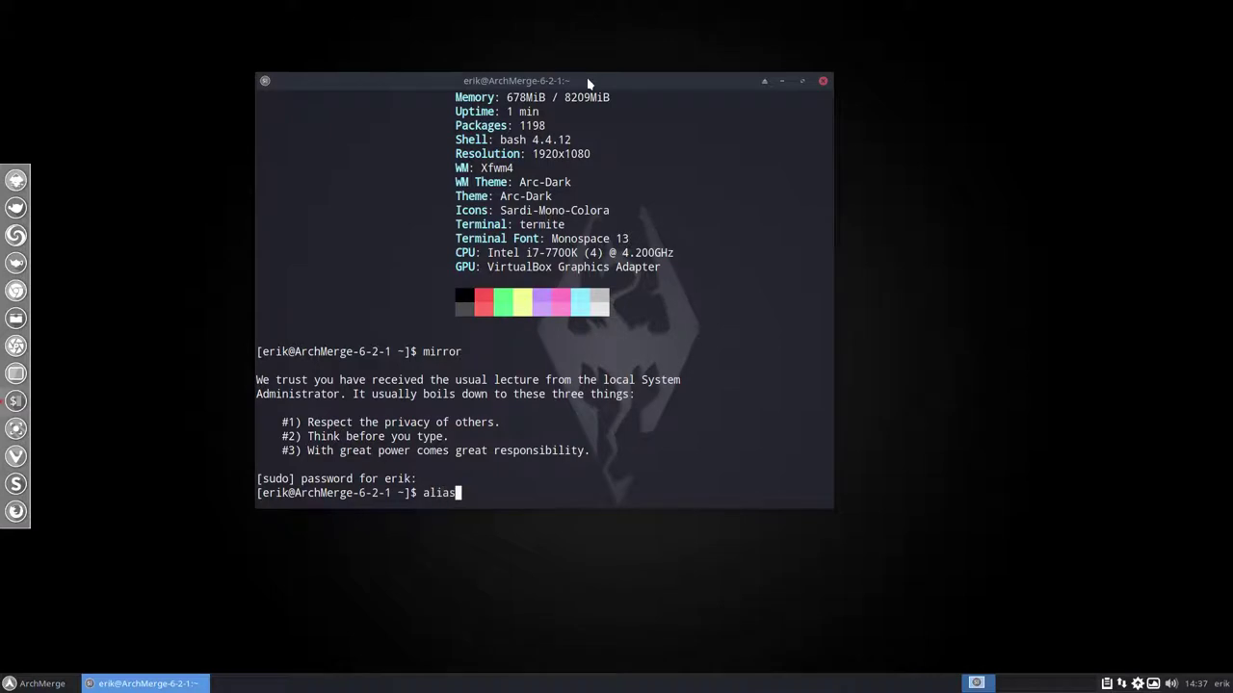
key(Return)
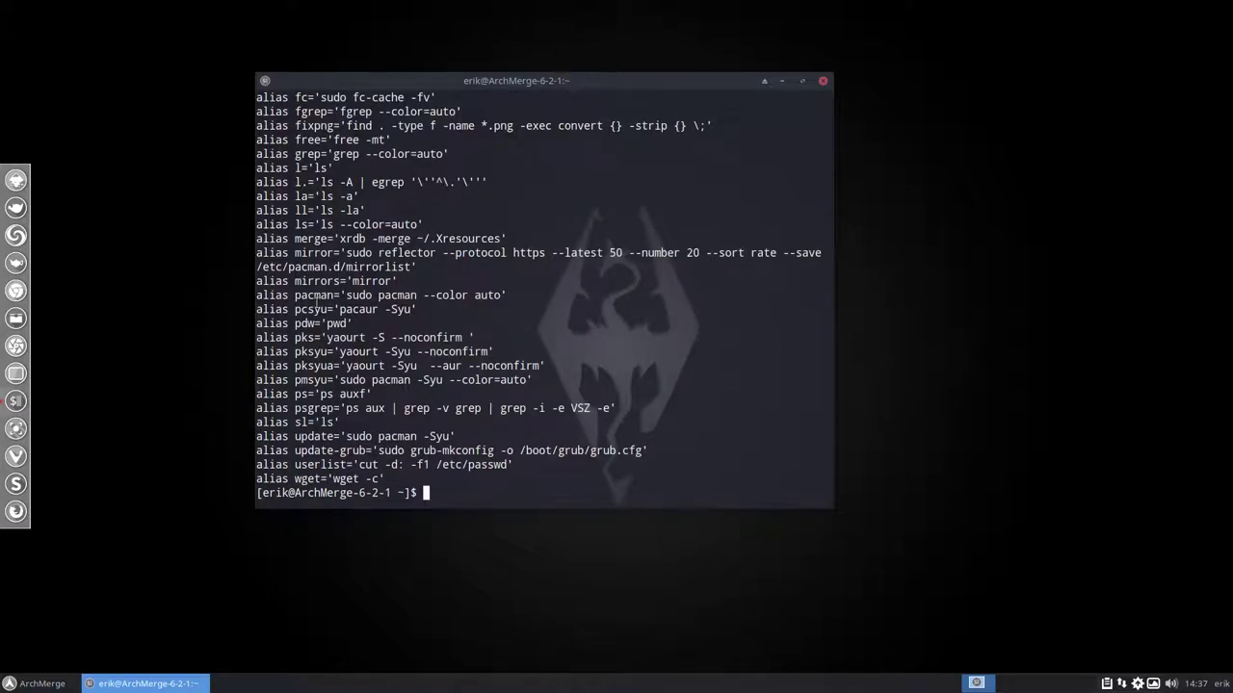
drag(289, 255, 427, 265)
click(424, 264)
click(824, 81)
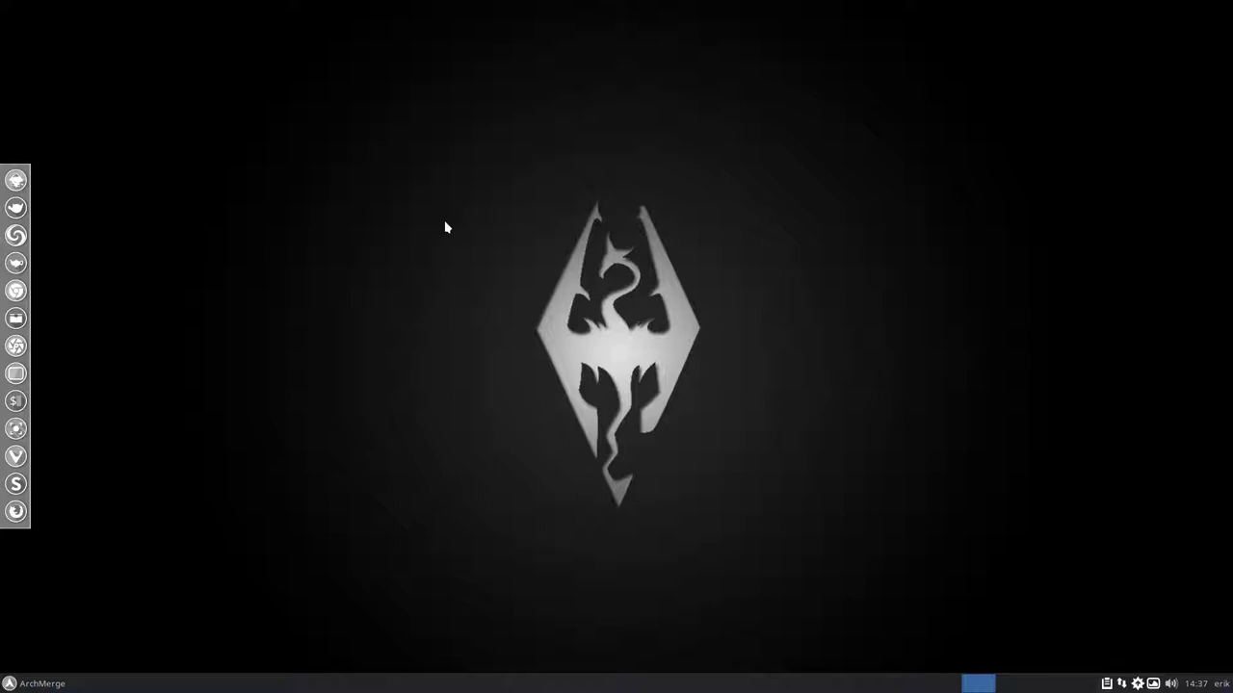
- In a new terminal, tab-complete 'sudo pacman -S archmerge-' to list the archmerge packages
key(super+Return)
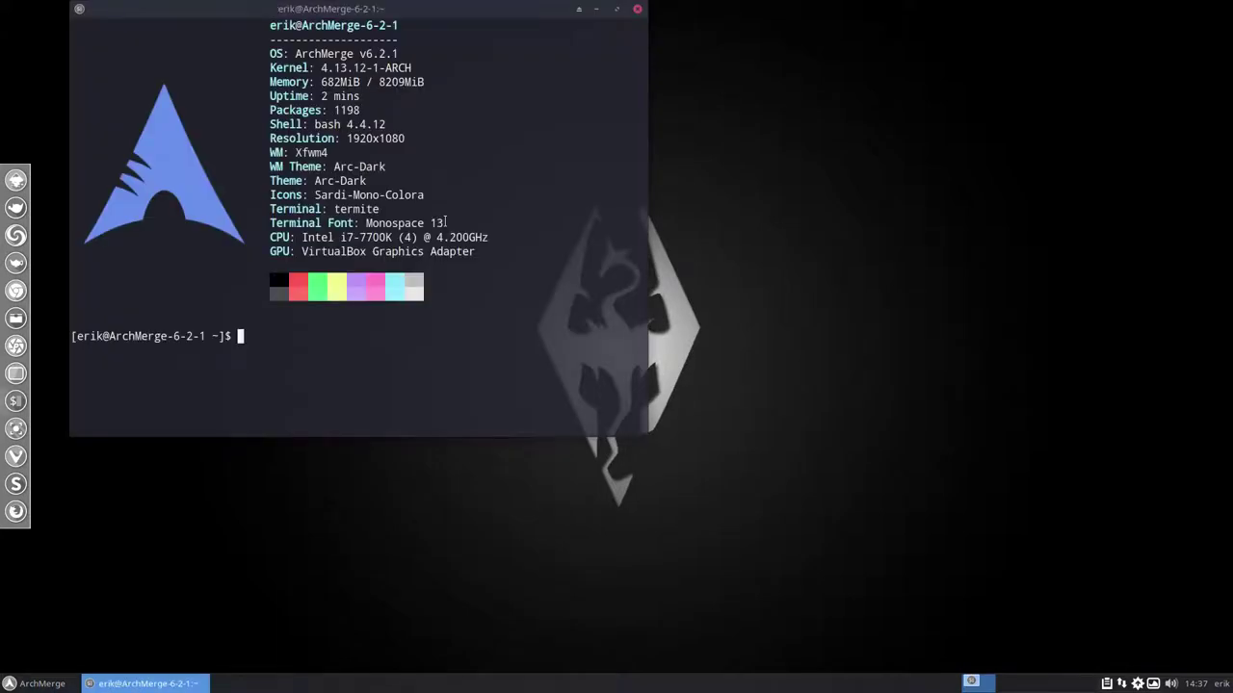
text(sudo pacman -S archmerge-)
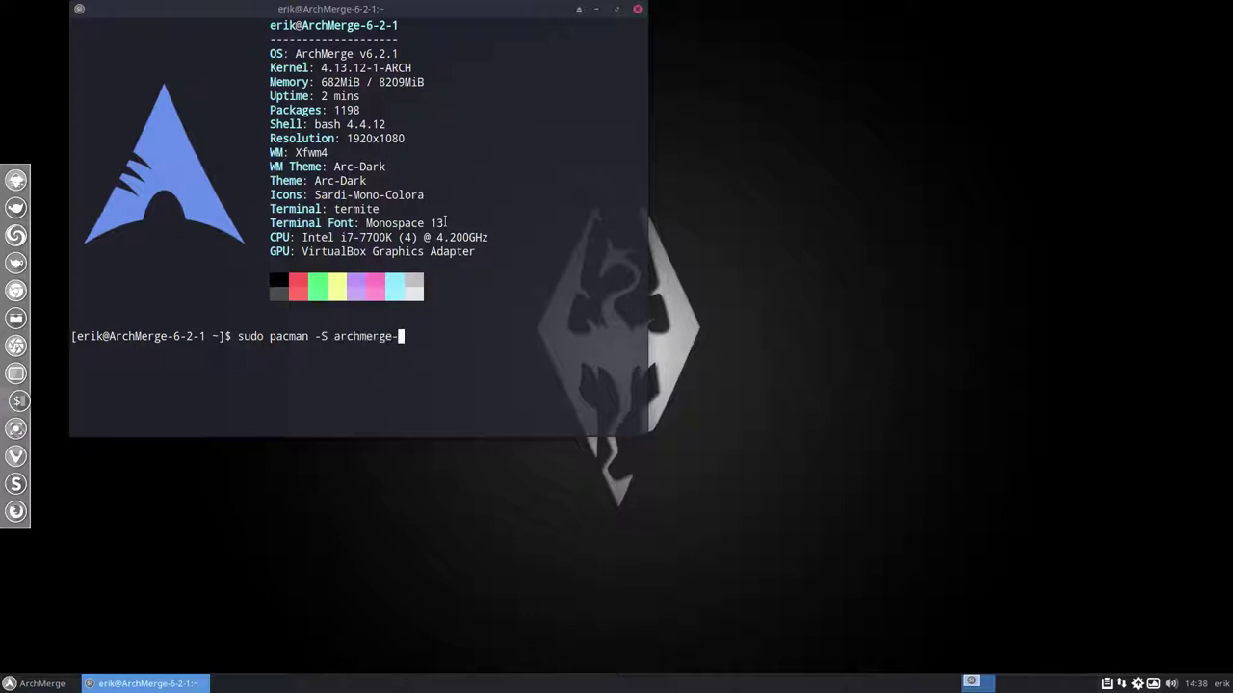
key(Tab)
key(Tab)
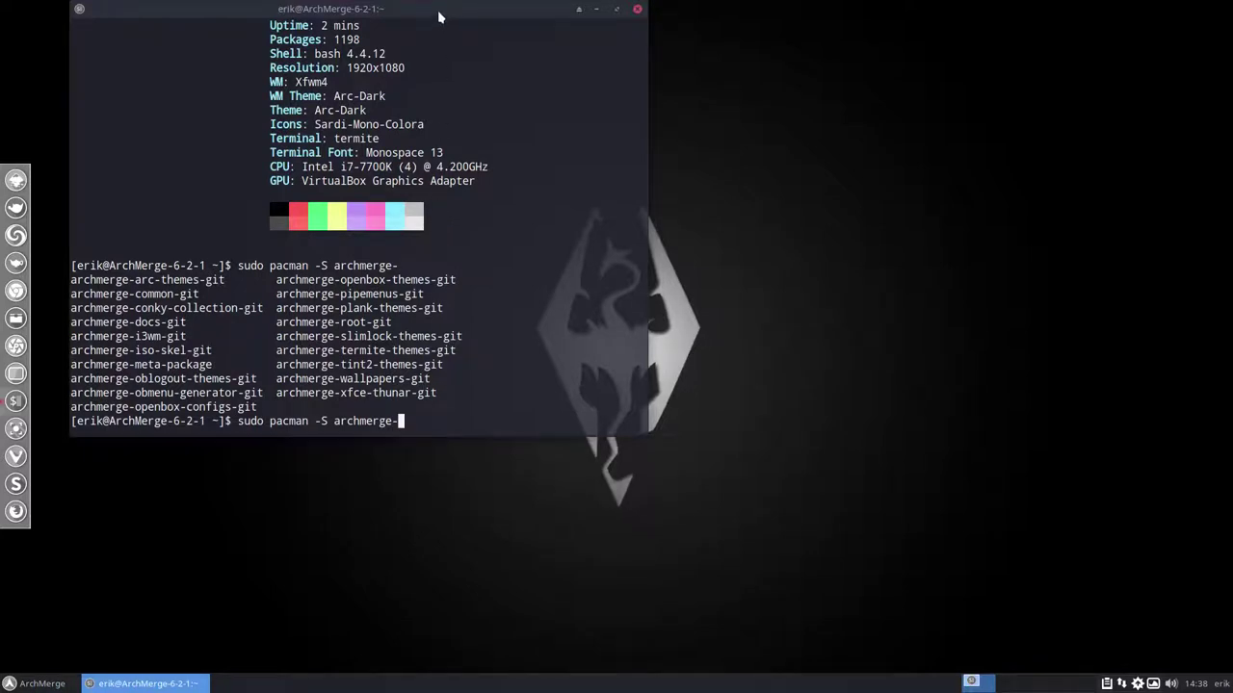
- Drag the terminal window to the centre of the screen
drag(437, 12, 620, 88)
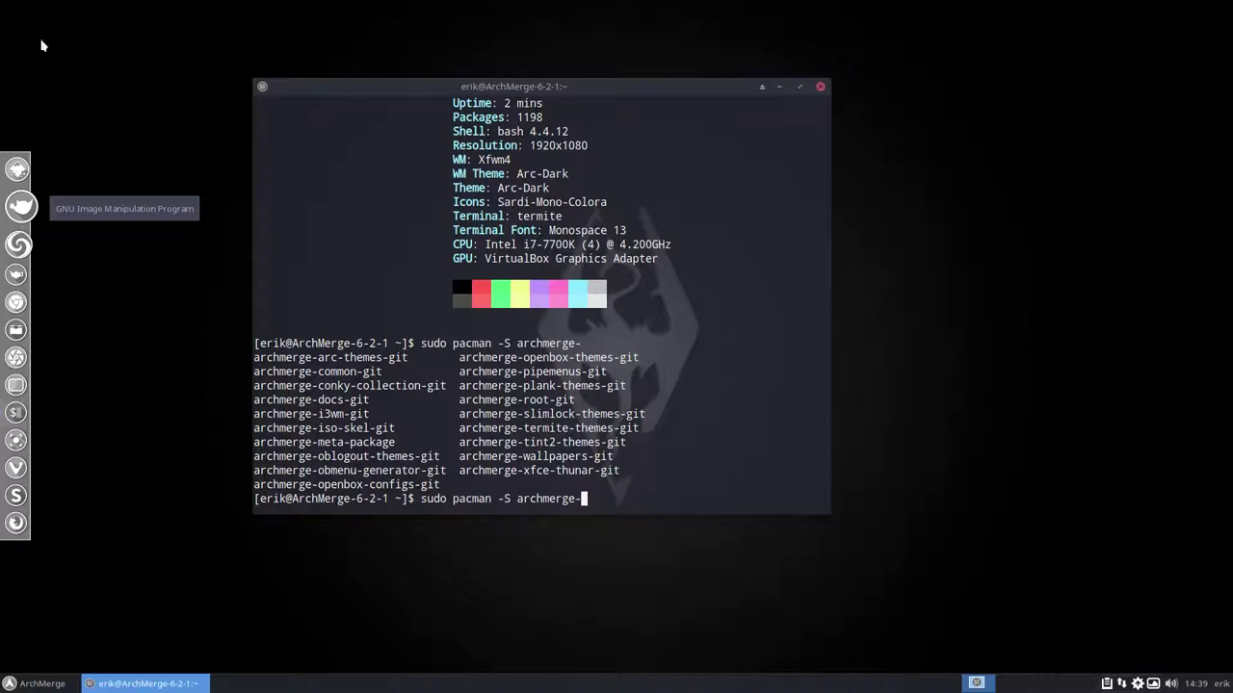
- Close the terminal and launch Xfce Panel Switch by searching 'xf' in the application menu
click(820, 86)
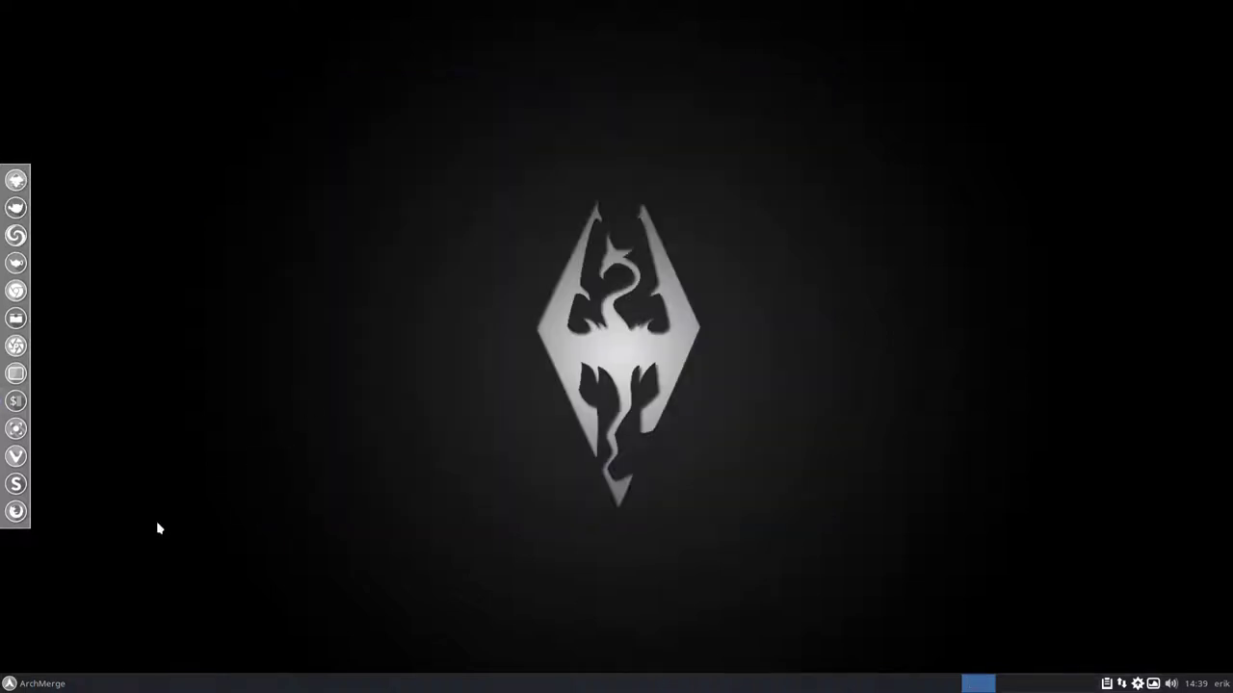
click(42, 684)
text(xf)
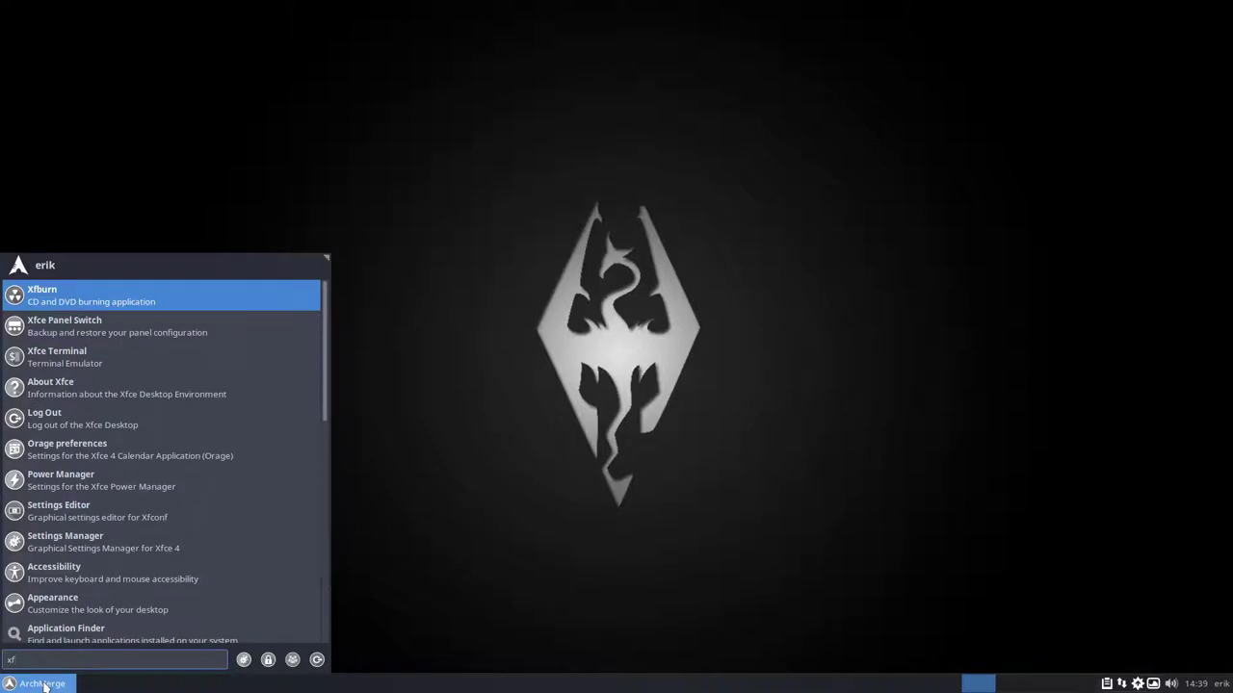
key(Down)
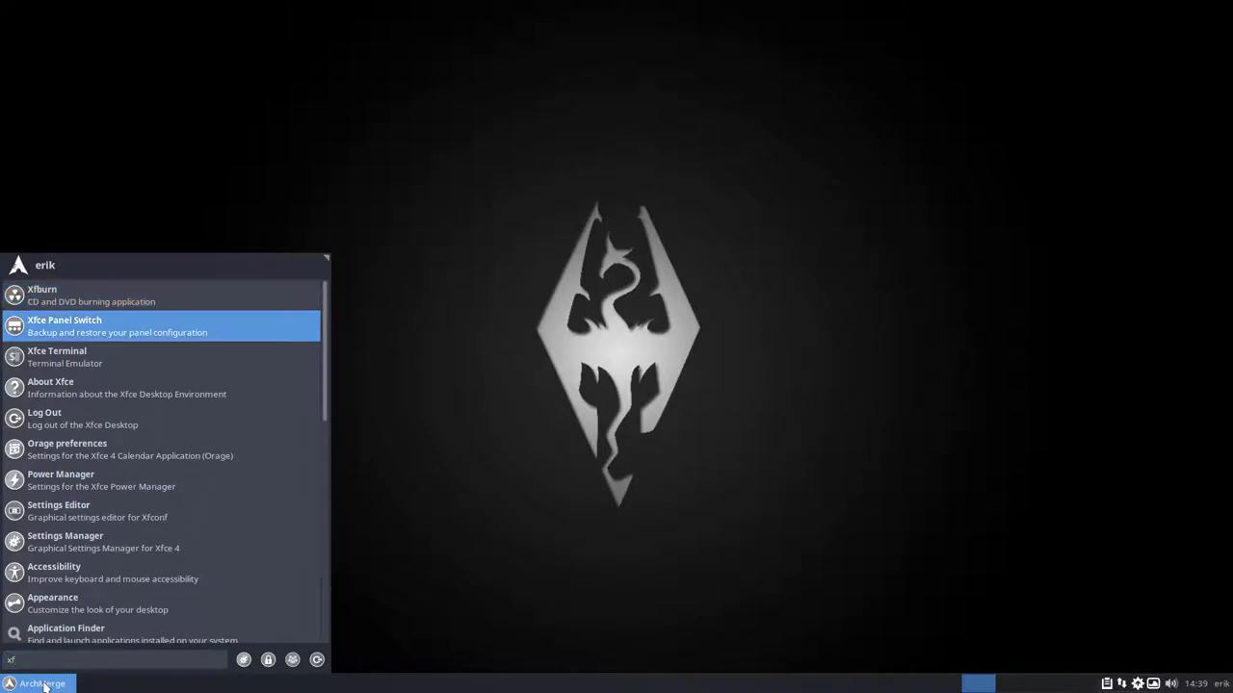
key(Return)
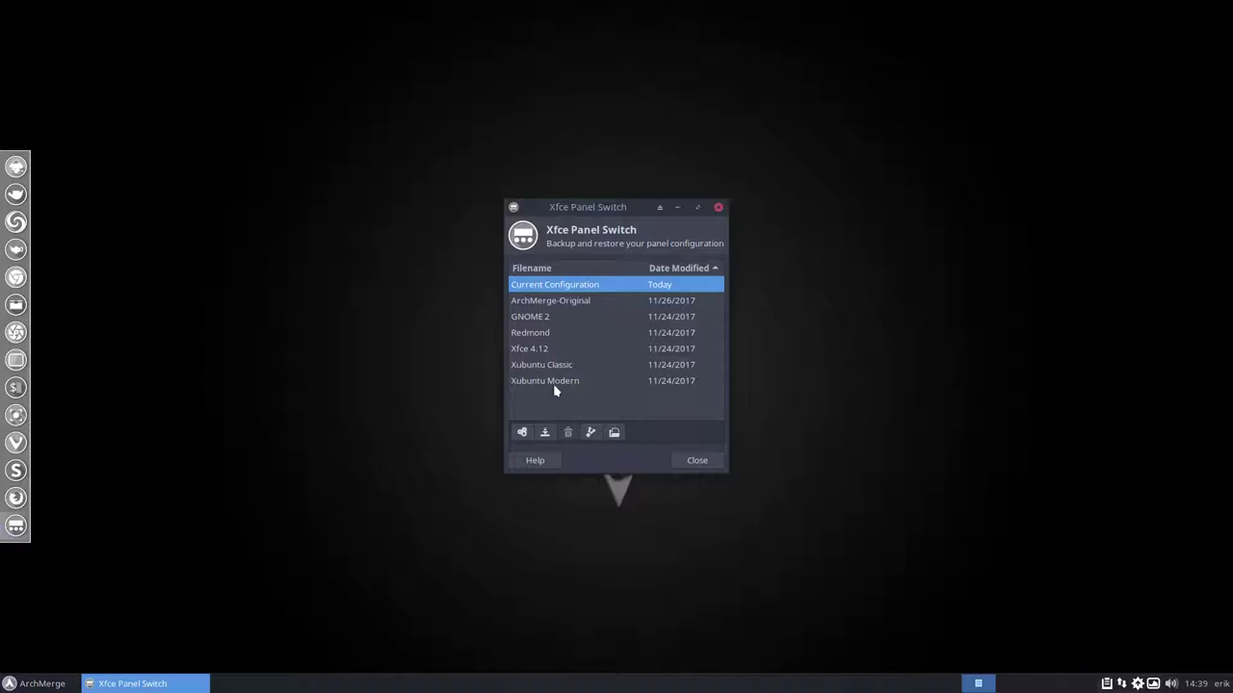
- Select the ArchMerge-Original and Current Configuration entries in the layout list
click(574, 304)
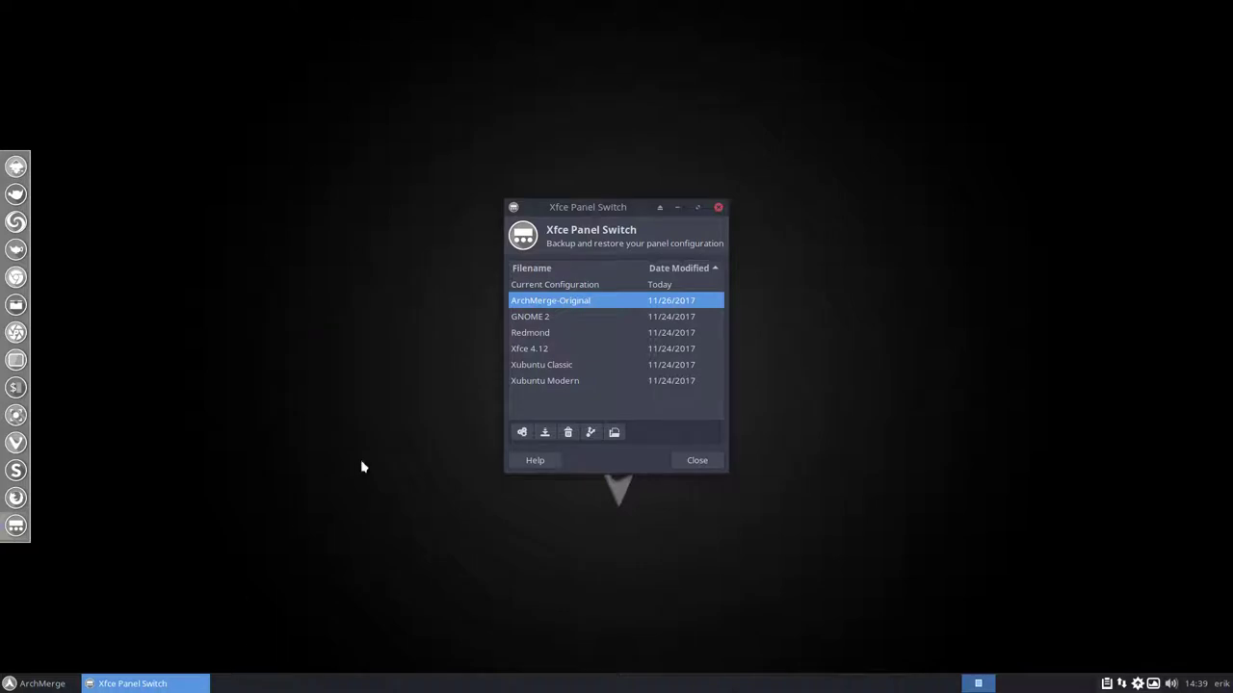
click(586, 285)
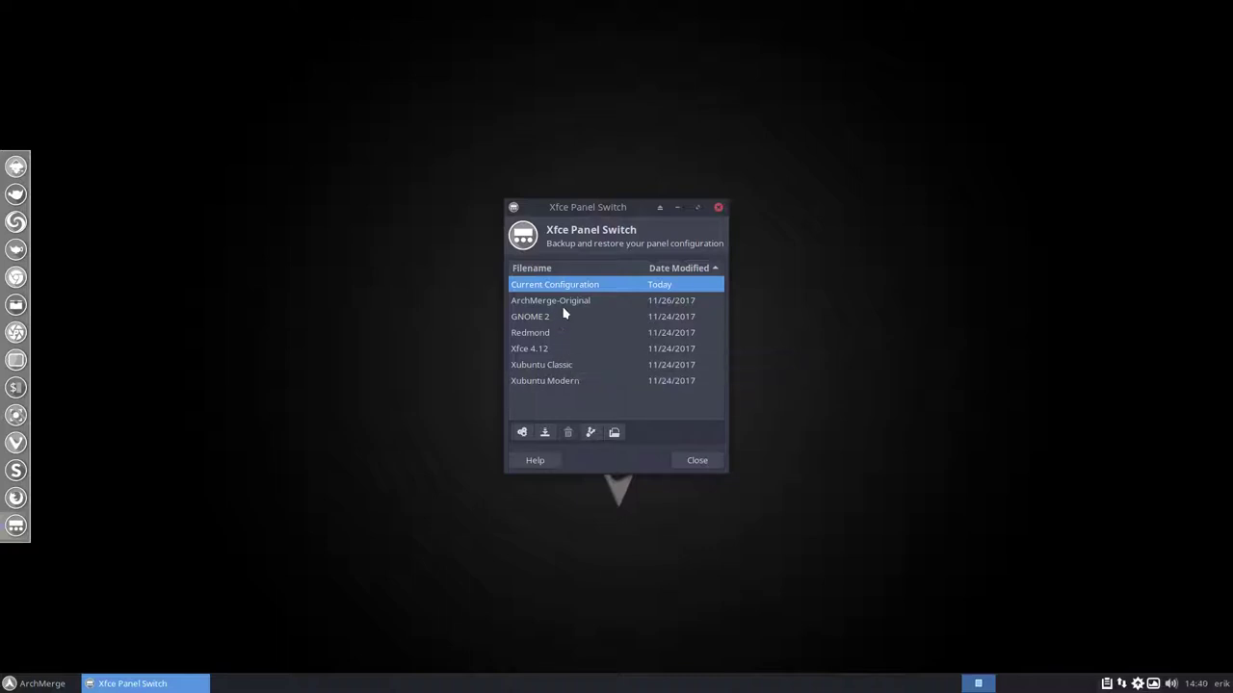
click(569, 303)
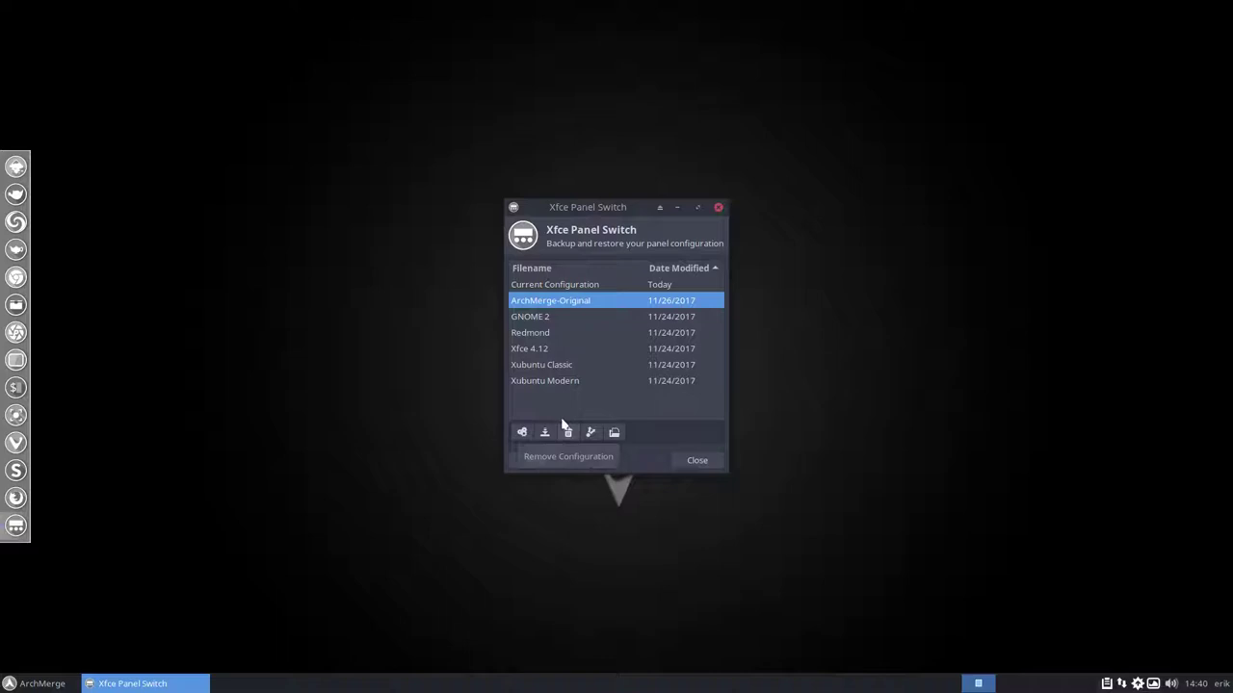
- Apply the GNOME 2 panel layout and preview its Applications menu
click(534, 320)
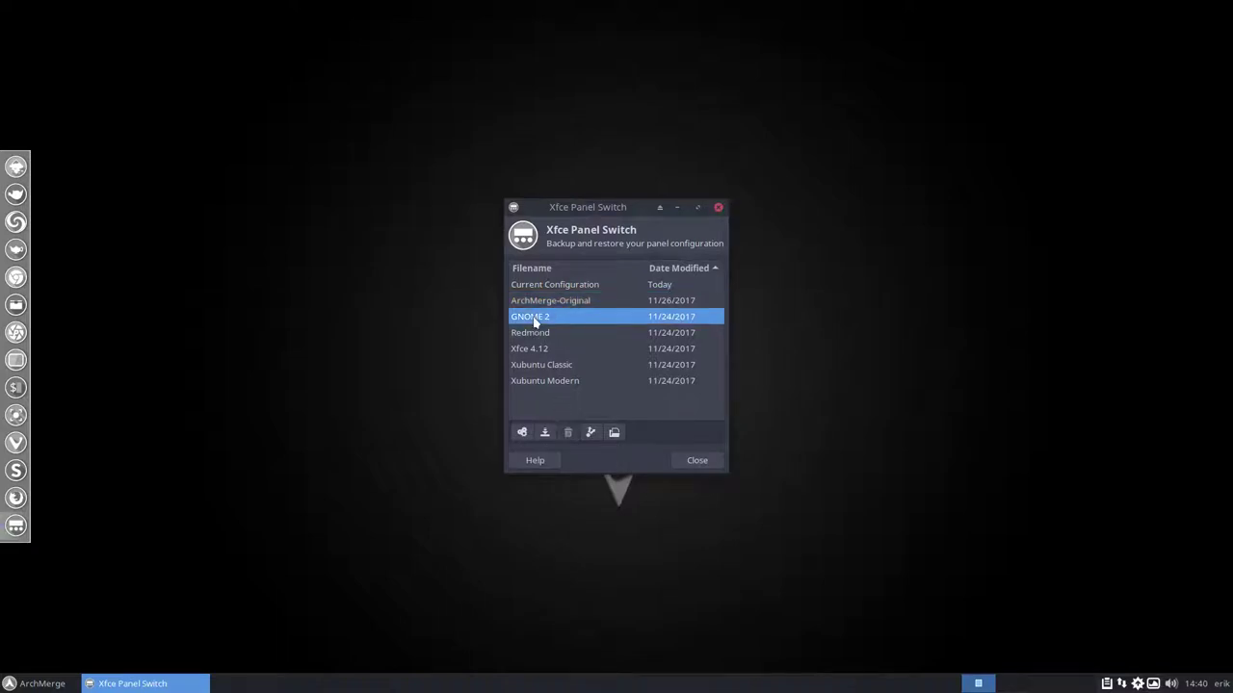
click(523, 434)
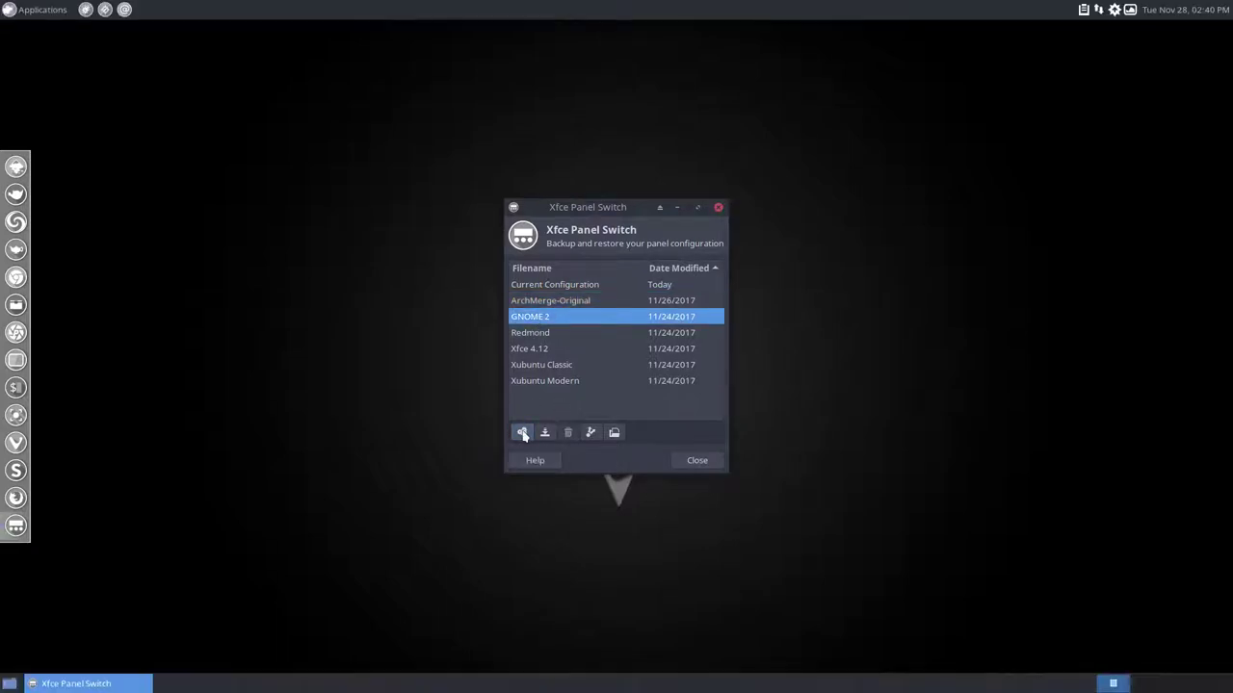
click(33, 10)
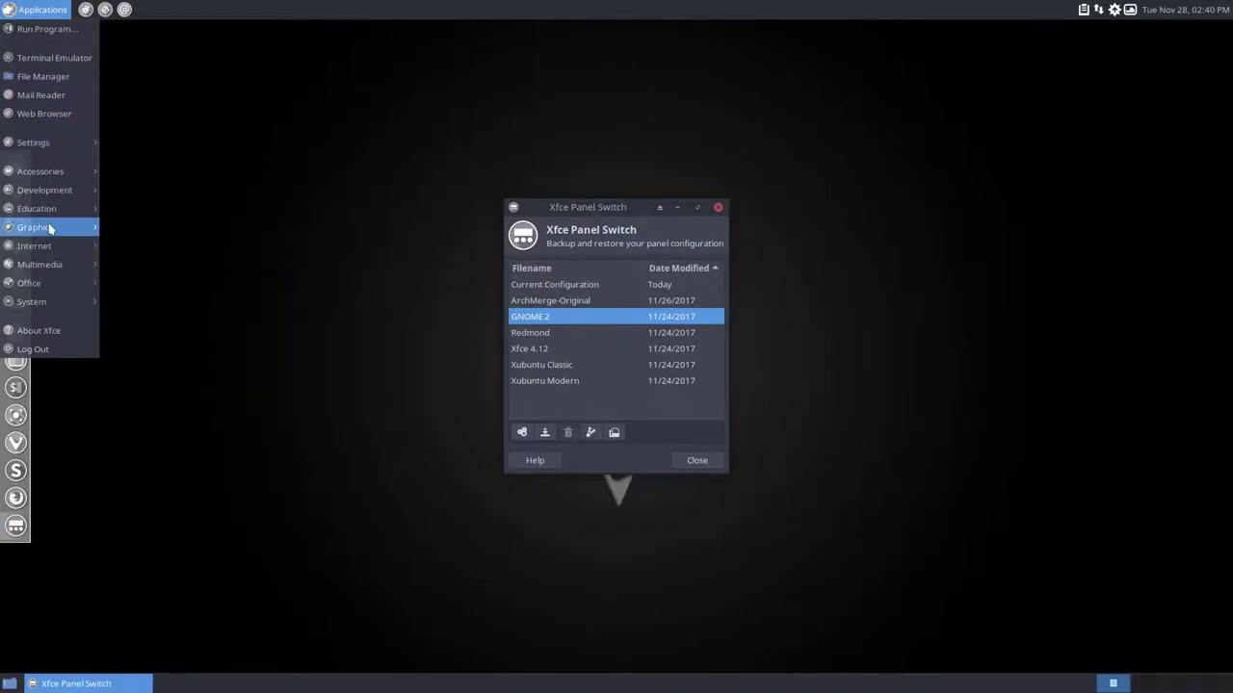
click(92, 442)
- Apply the Redmond panel layout and preview its start menu
click(540, 335)
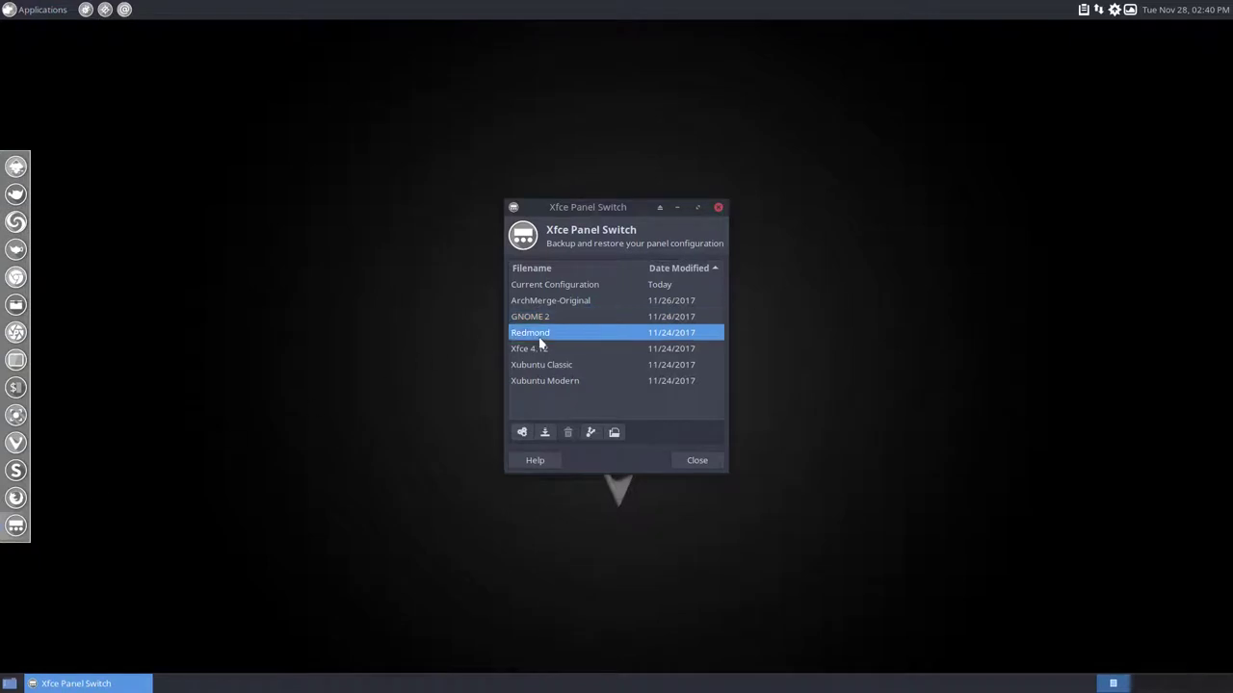
click(521, 433)
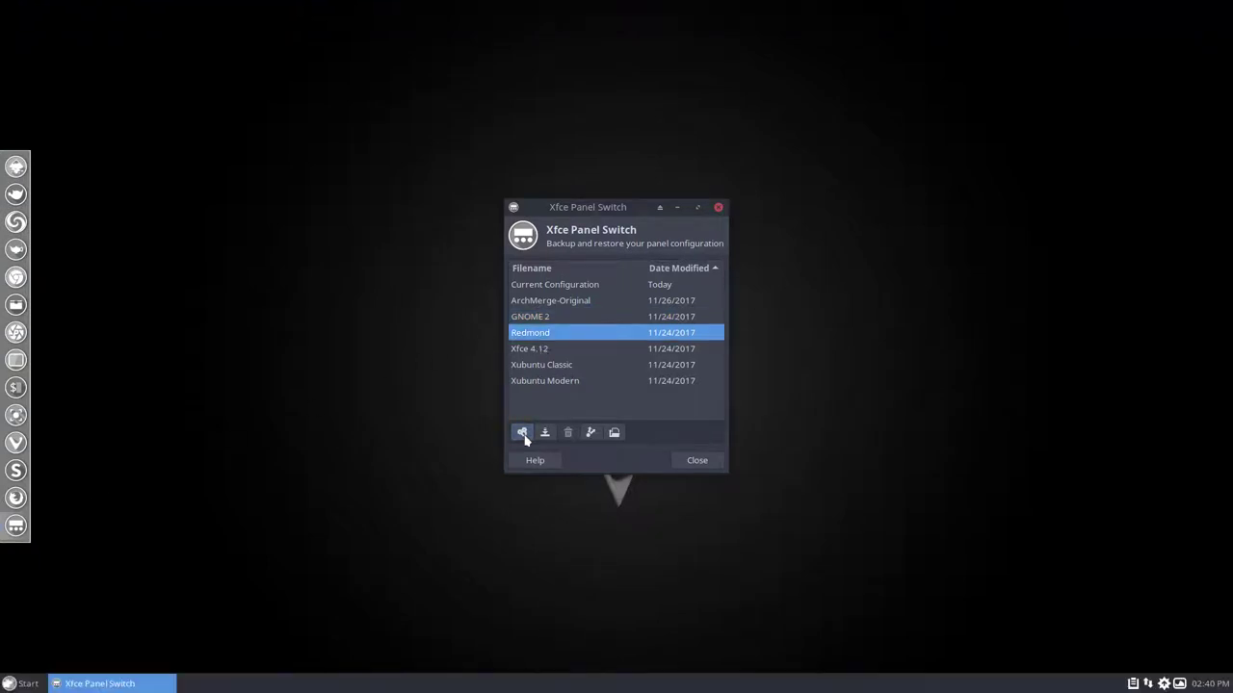
click(14, 681)
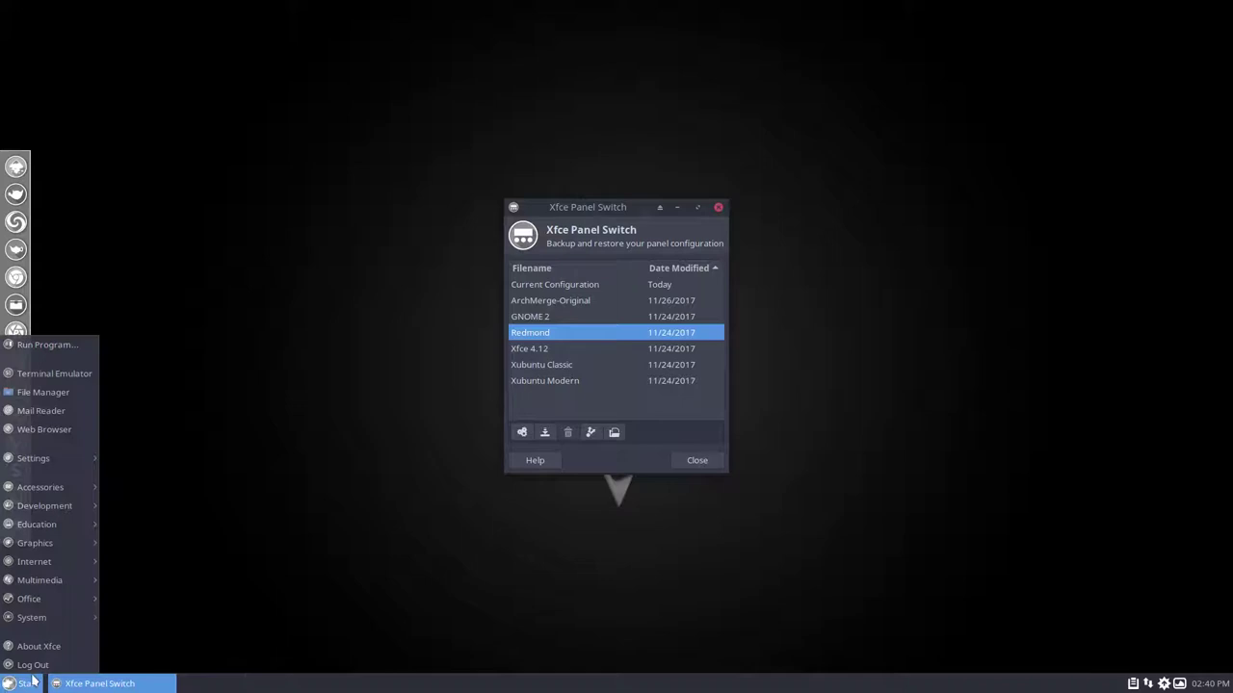
click(531, 354)
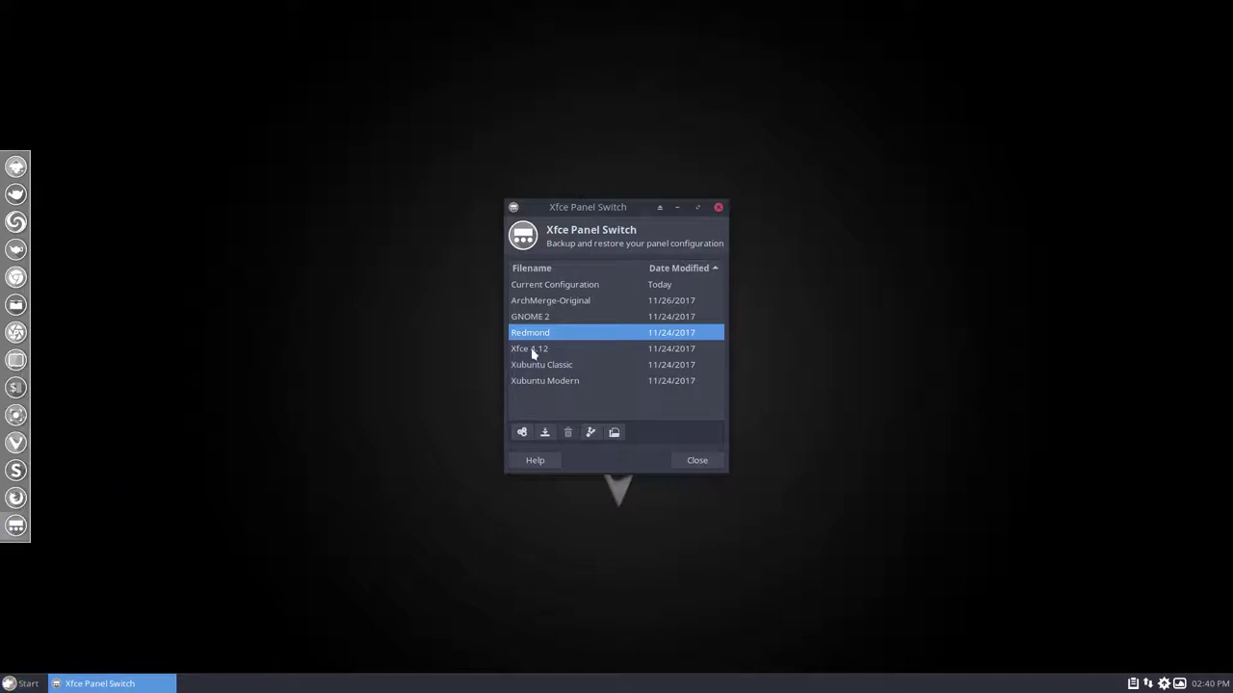
- Apply the Xfce 4.12 panel layout and preview its applications menu
click(521, 432)
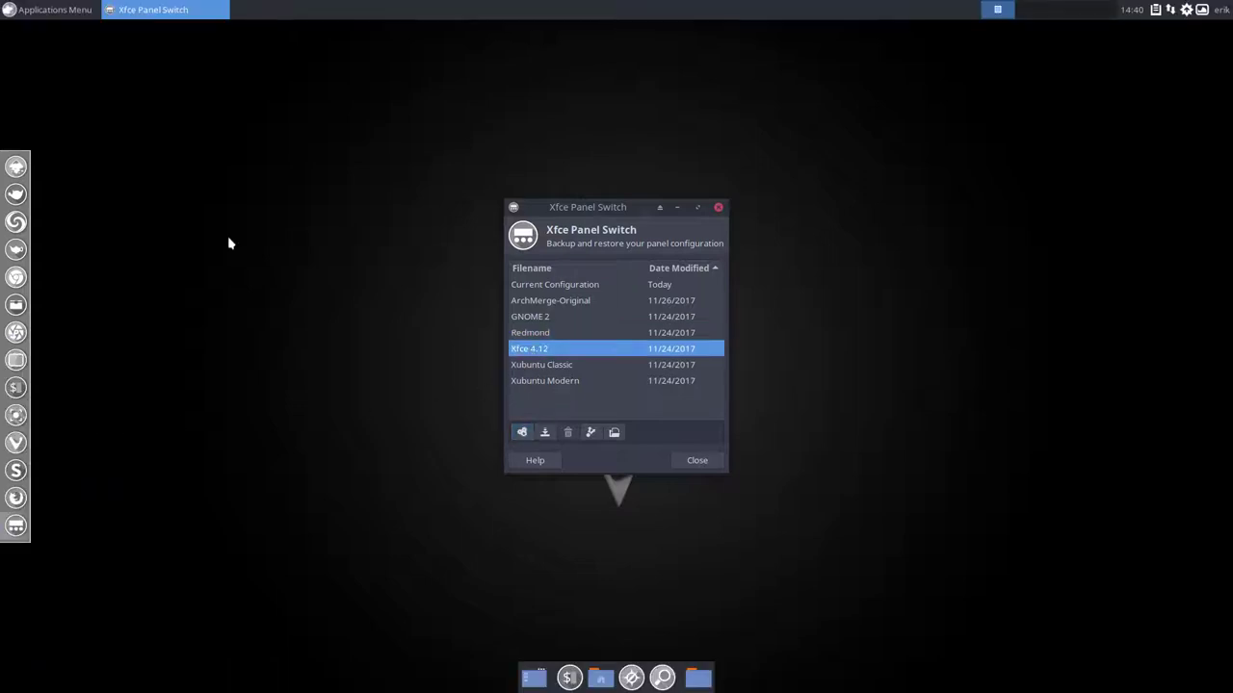
click(43, 12)
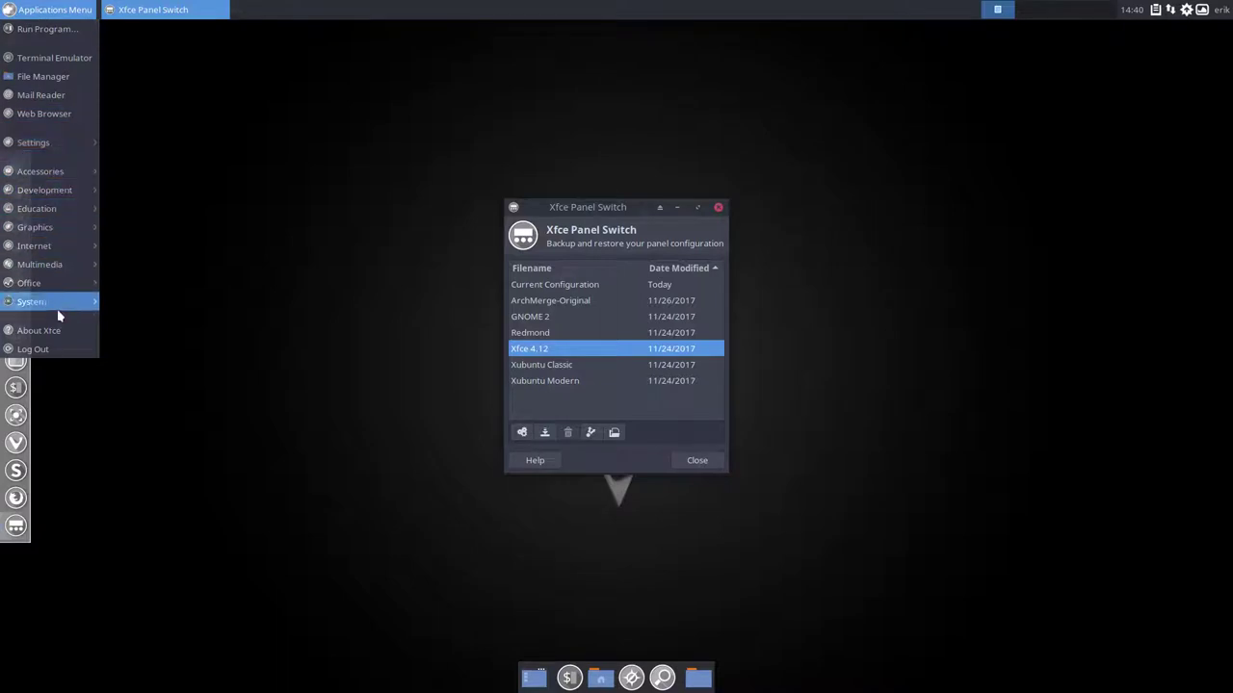
click(520, 381)
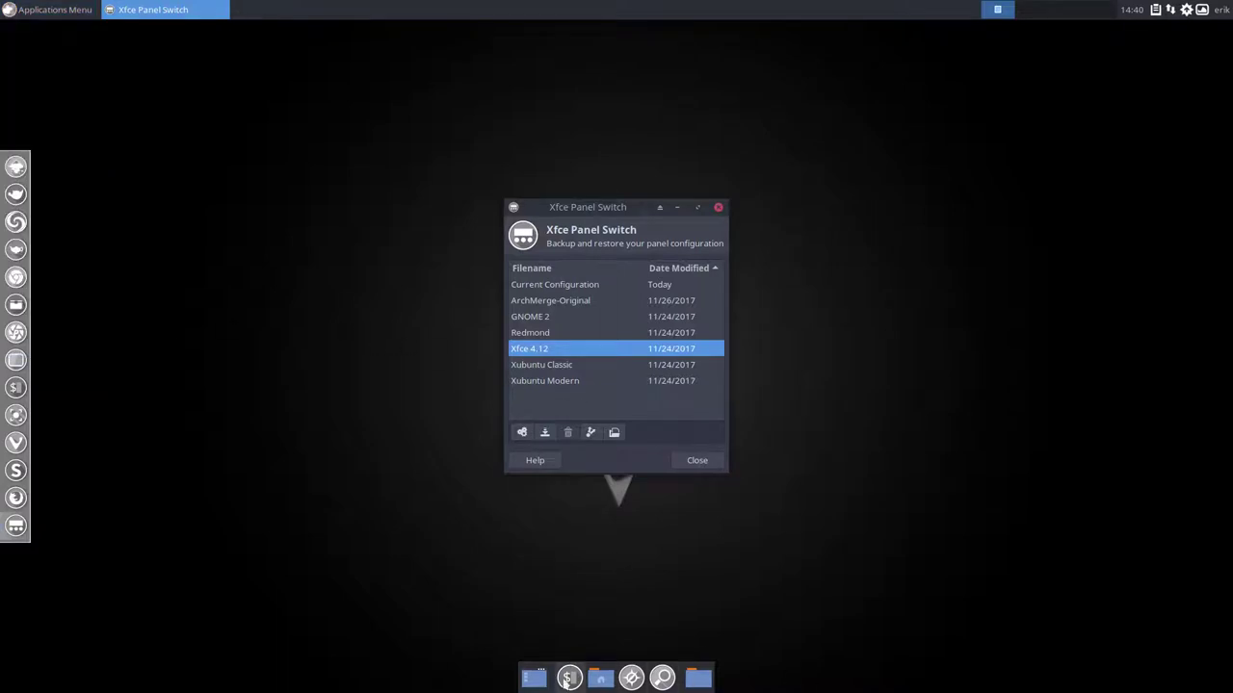
- Apply the Xubuntu Classic layout and preview its applications menu
click(535, 367)
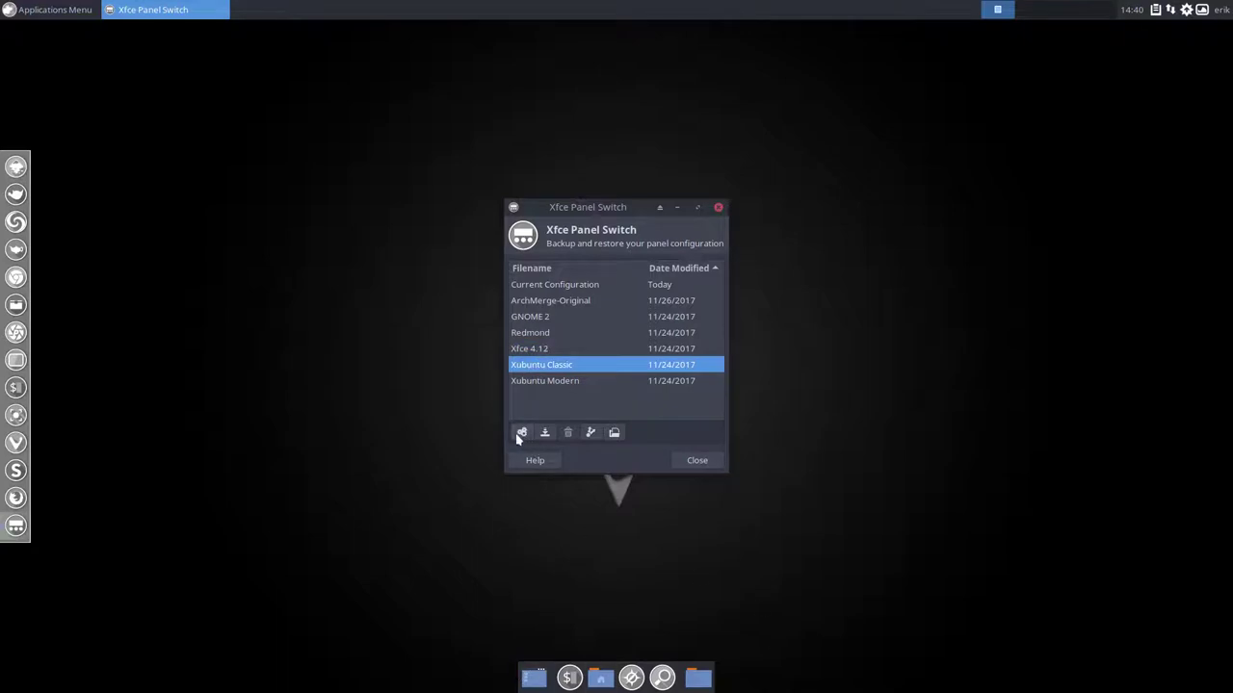
click(521, 433)
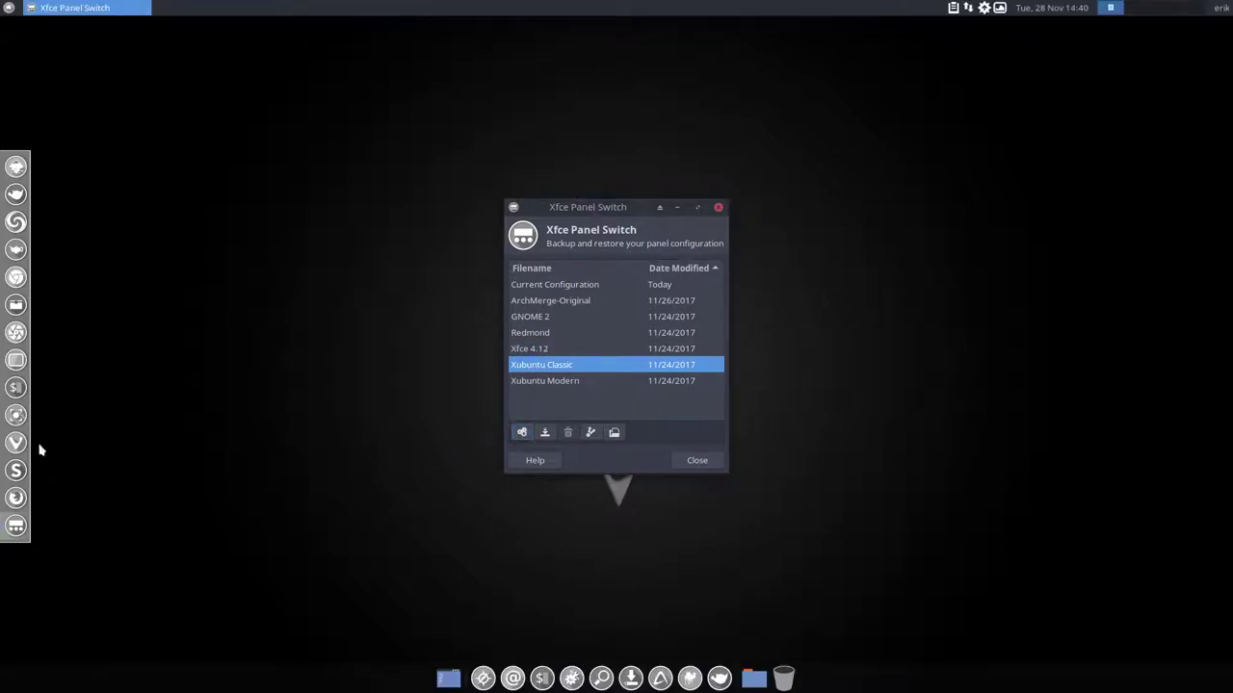
click(8, 8)
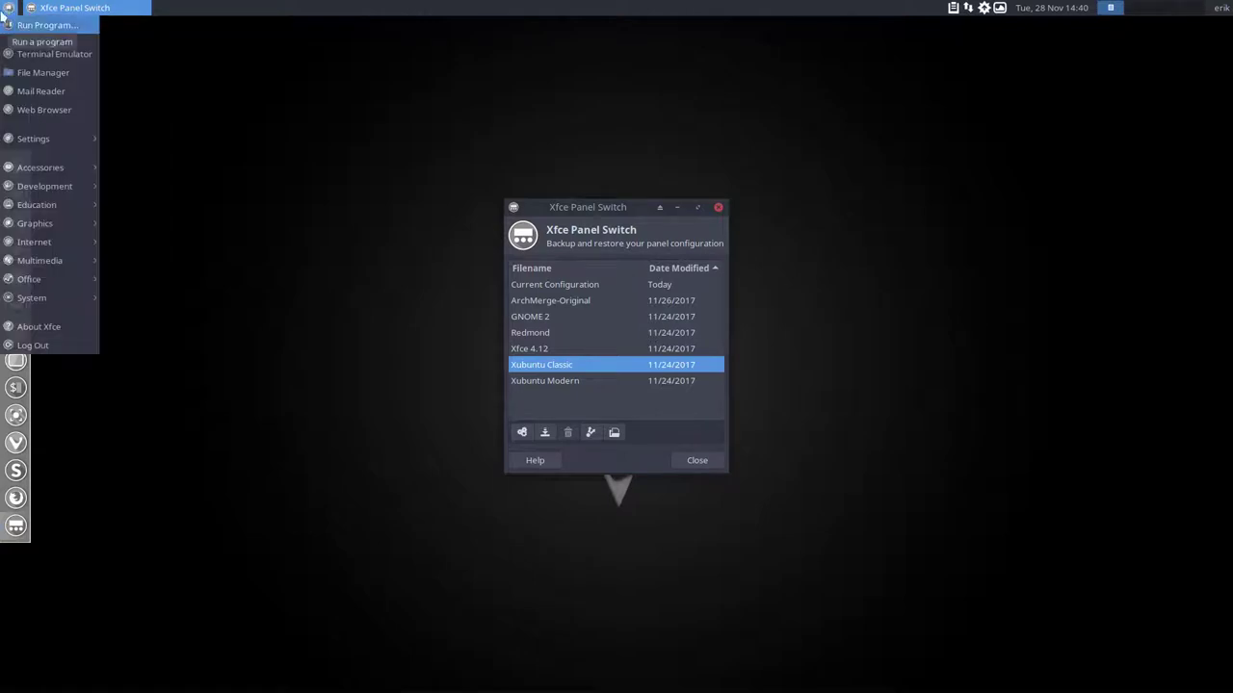
click(248, 350)
- Apply Xubuntu Modern and preview its Whisker menu, then reapply ArchMerge-Original
click(554, 384)
click(518, 433)
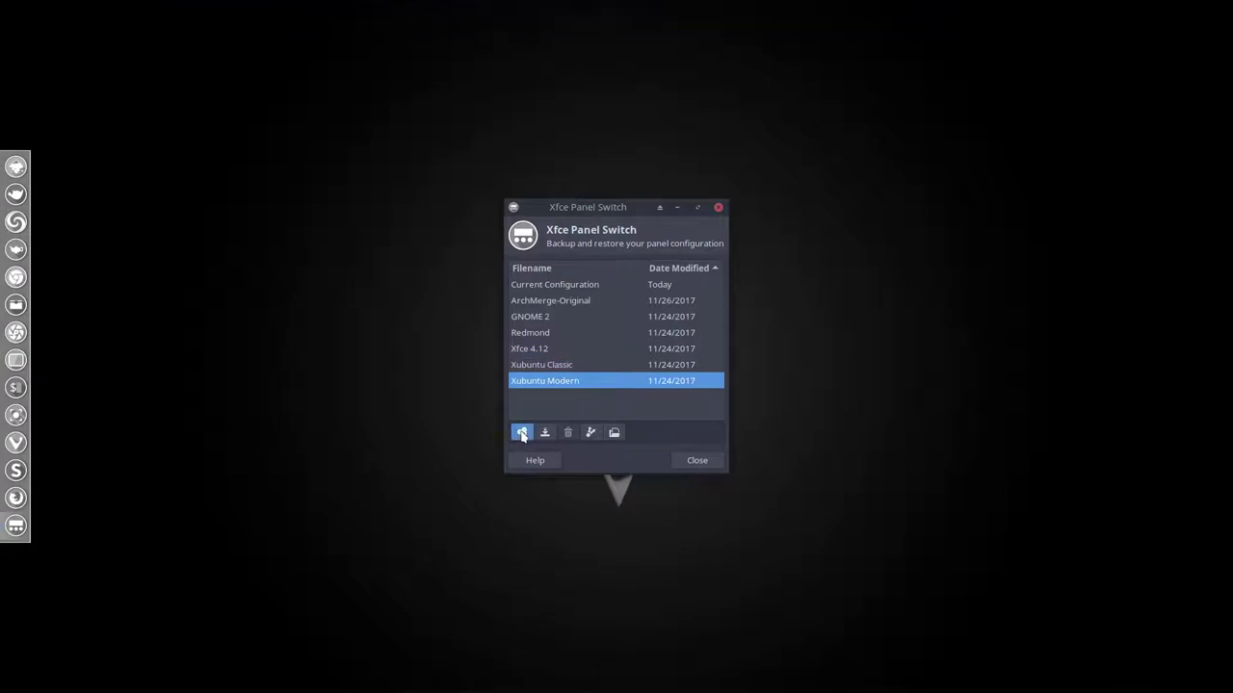
click(6, 8)
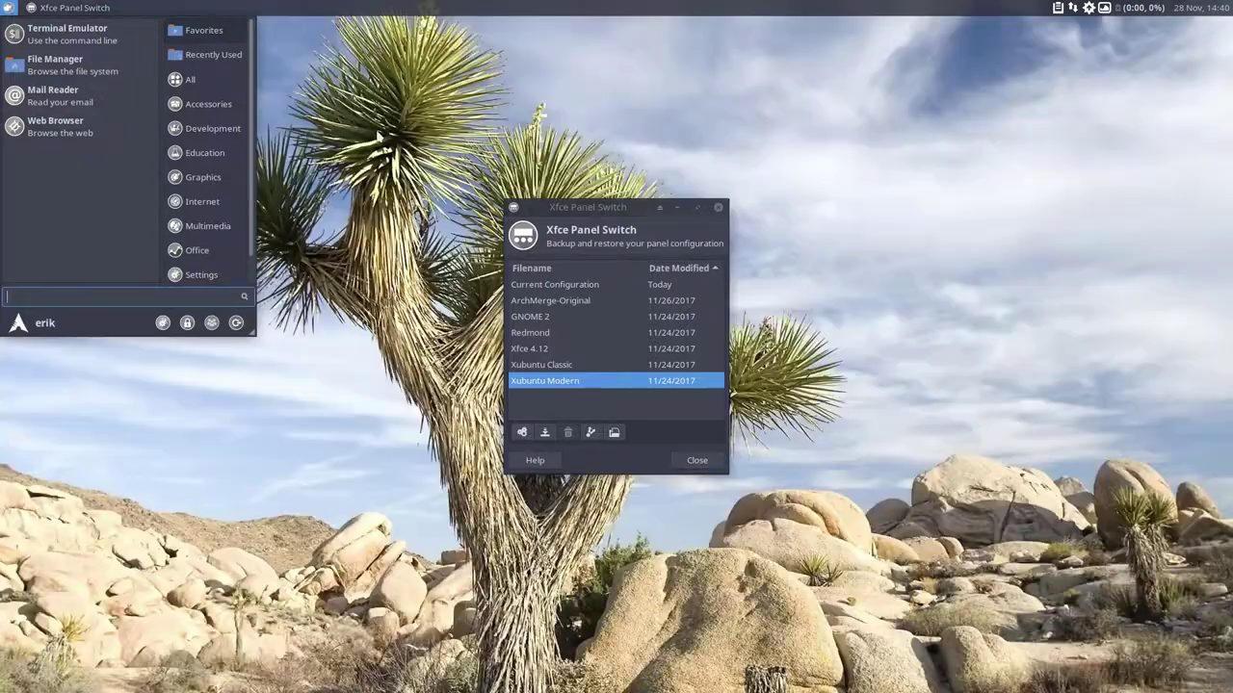
click(383, 129)
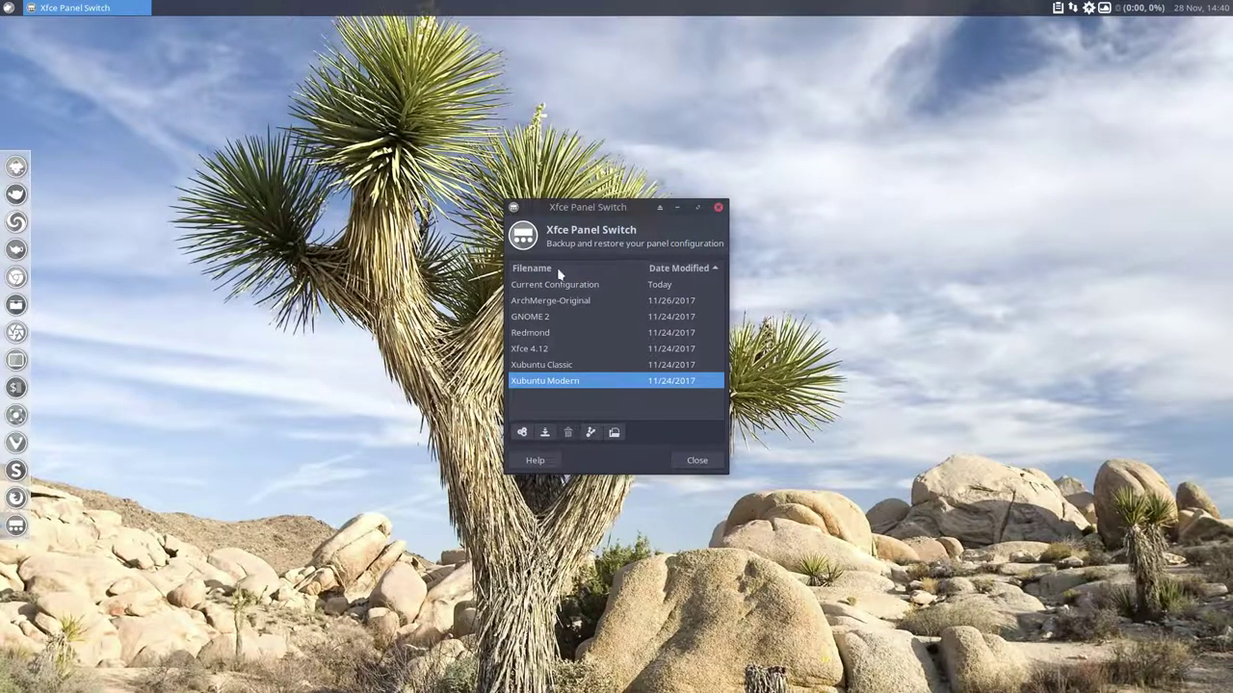
click(572, 304)
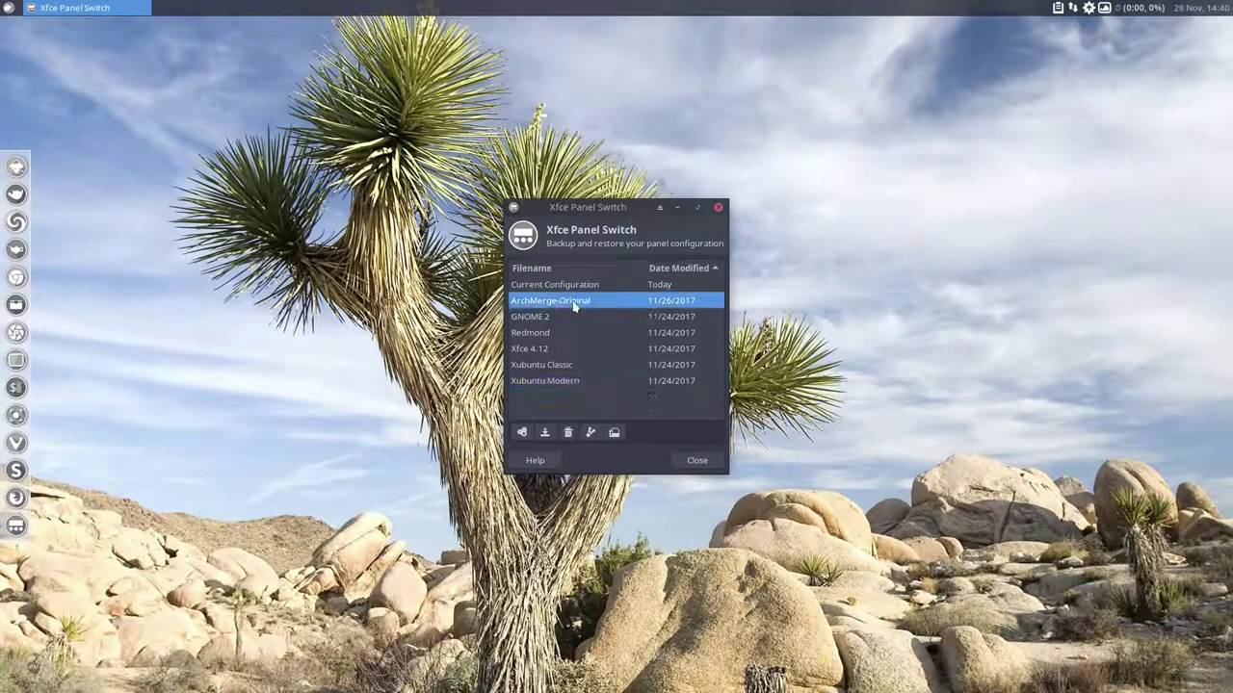
click(521, 433)
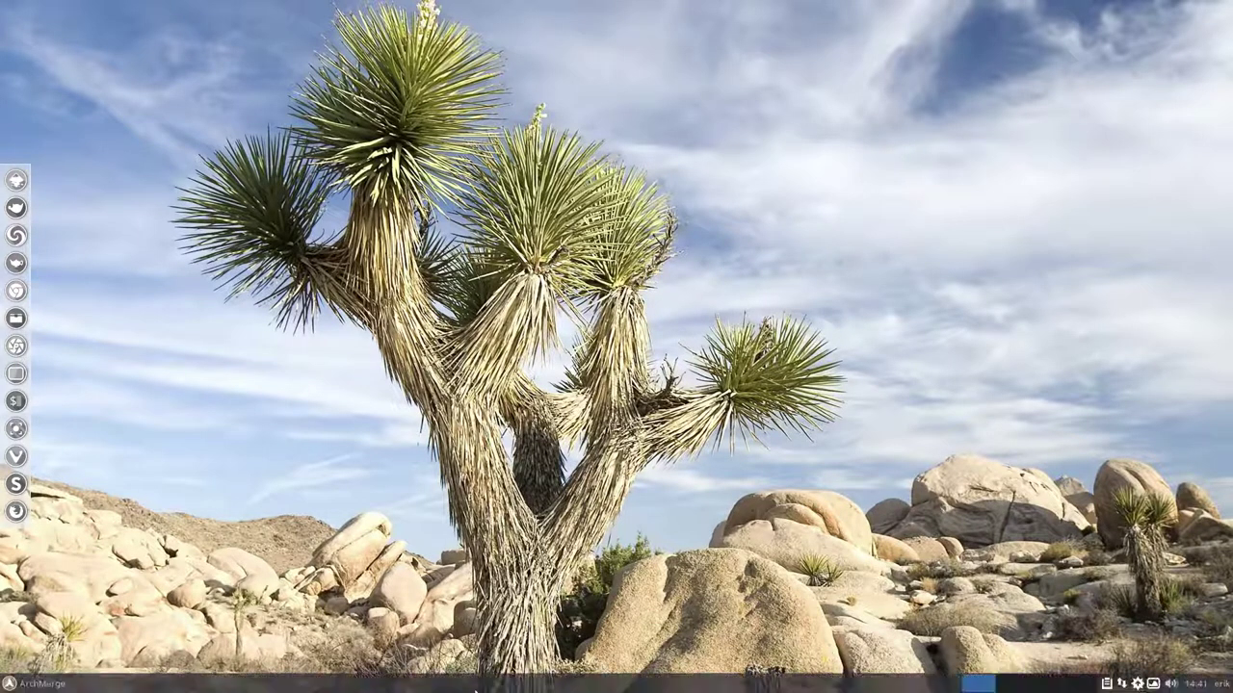
- Set Panel 1's 'Automatically hide the panel' option to Never in Panel Preferences
right_click(149, 689)
mouse_move(154, 682)
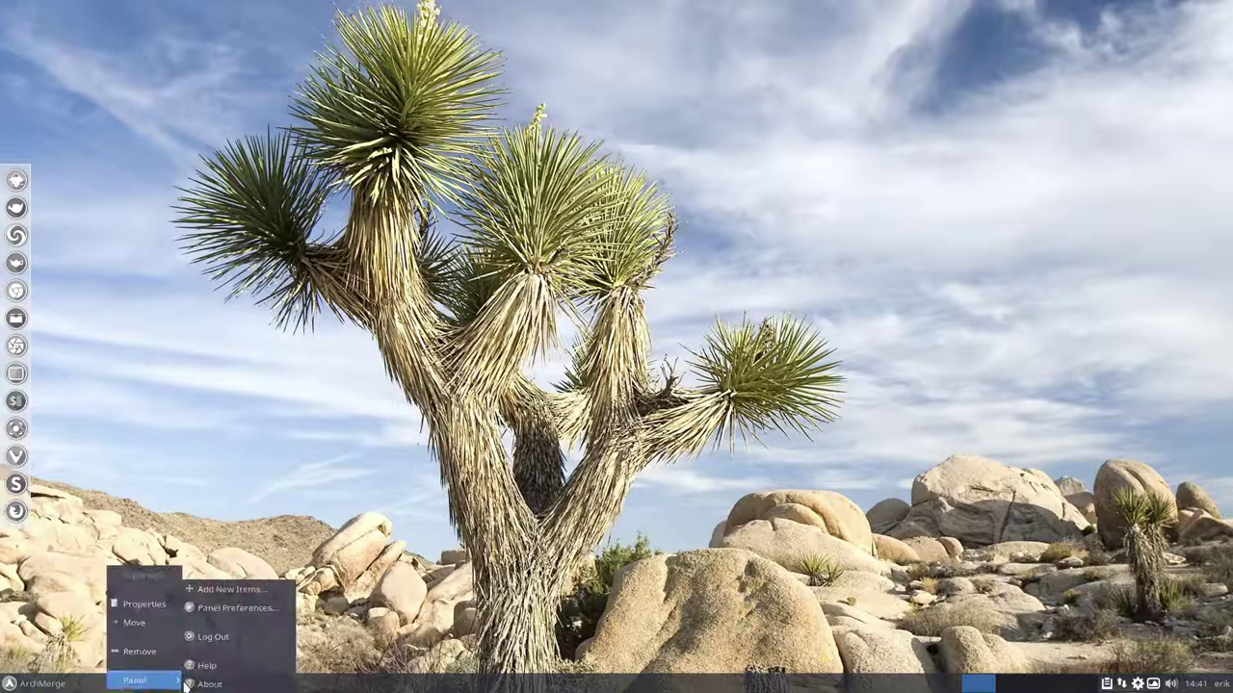
click(240, 608)
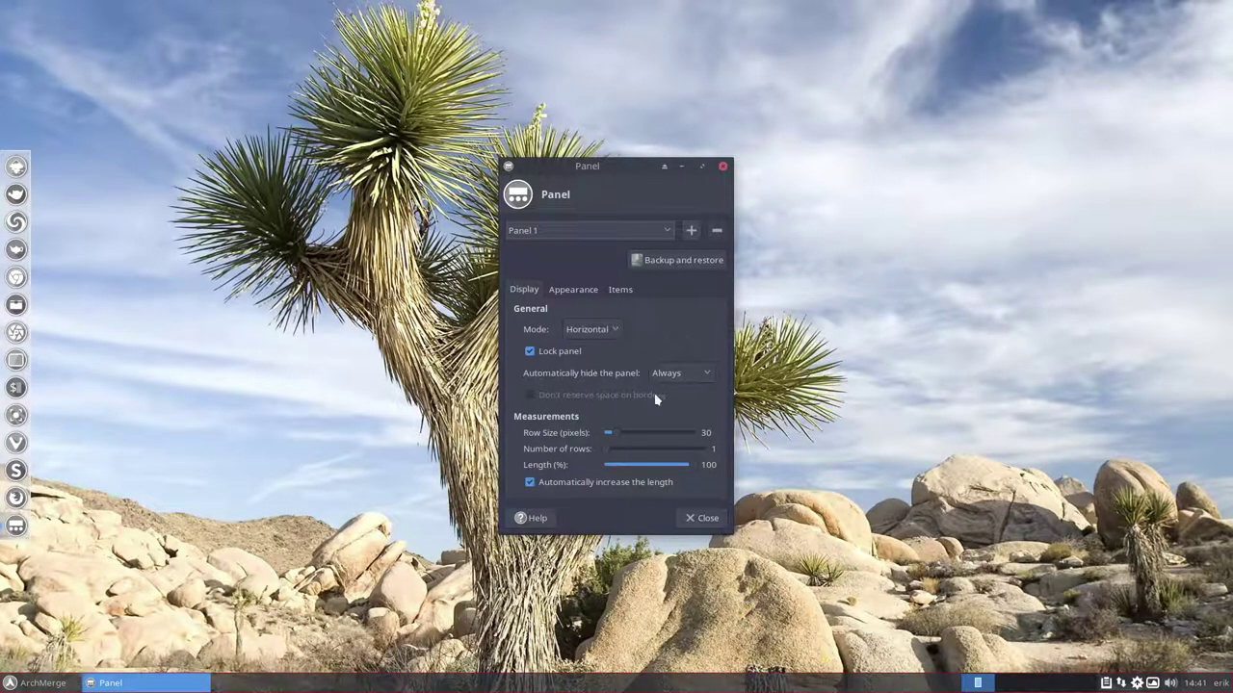
click(679, 374)
click(682, 331)
click(697, 518)
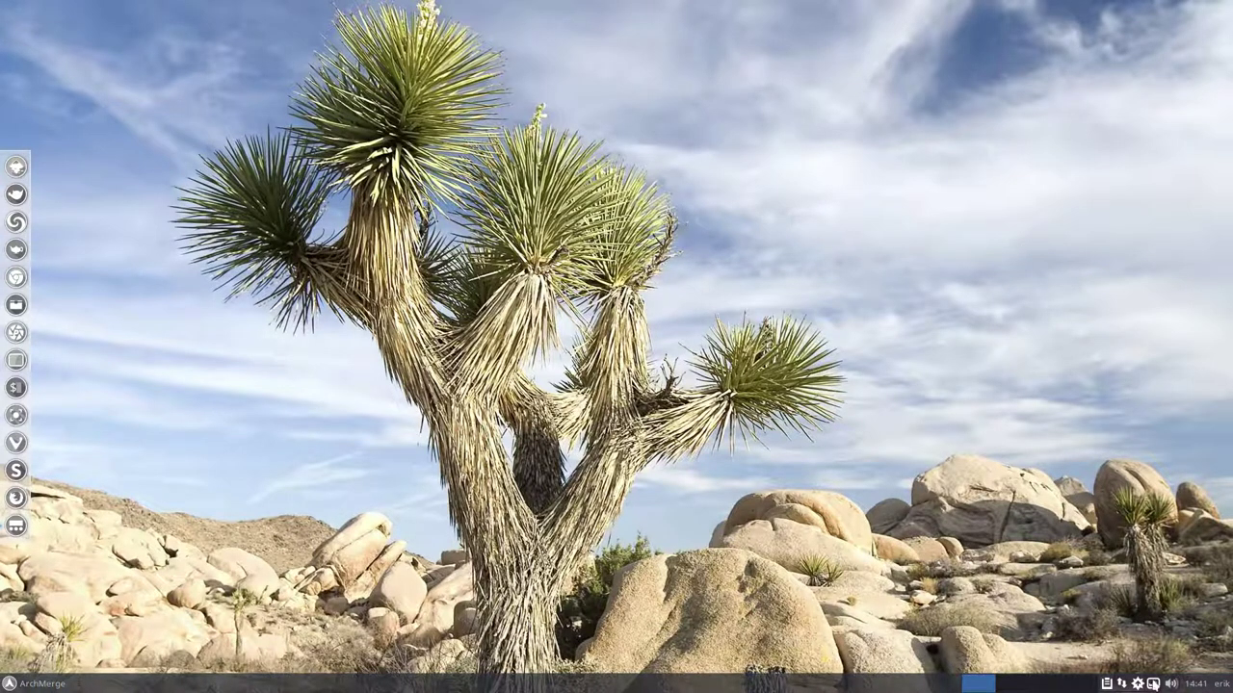
click(1138, 684)
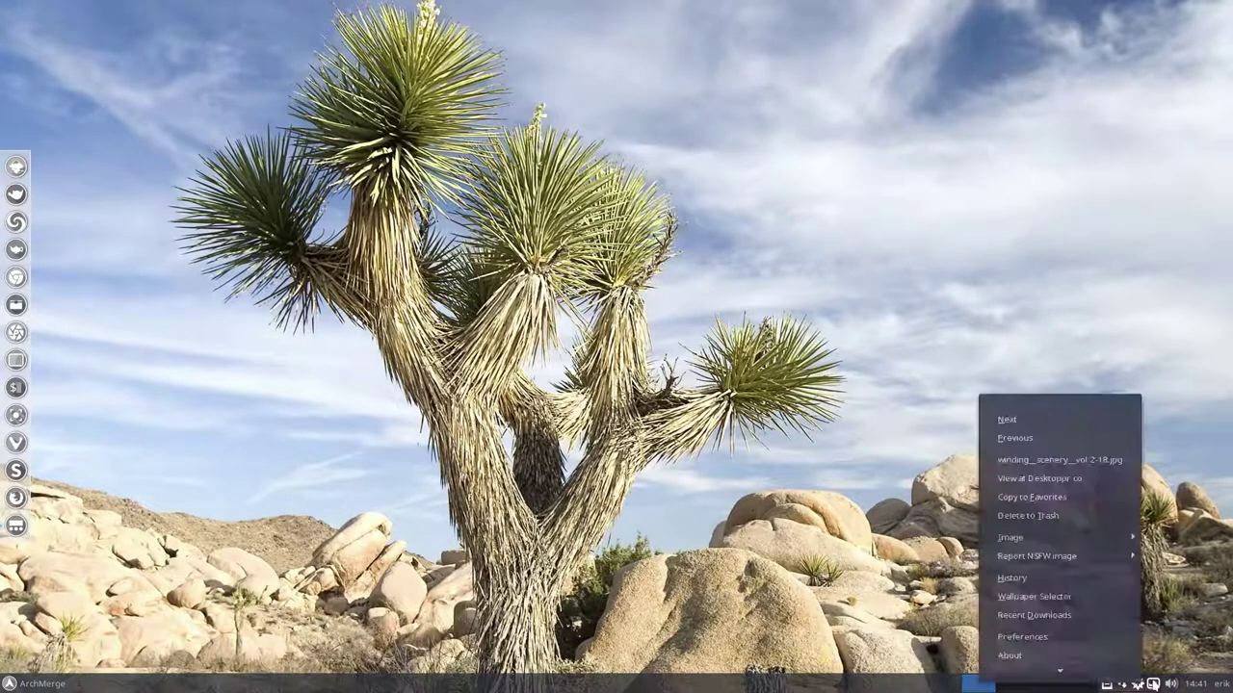
- Open Variety's thumbnail strip and try the wood-swirl, light-streaks and red hose-wheel wallpapers
click(991, 597)
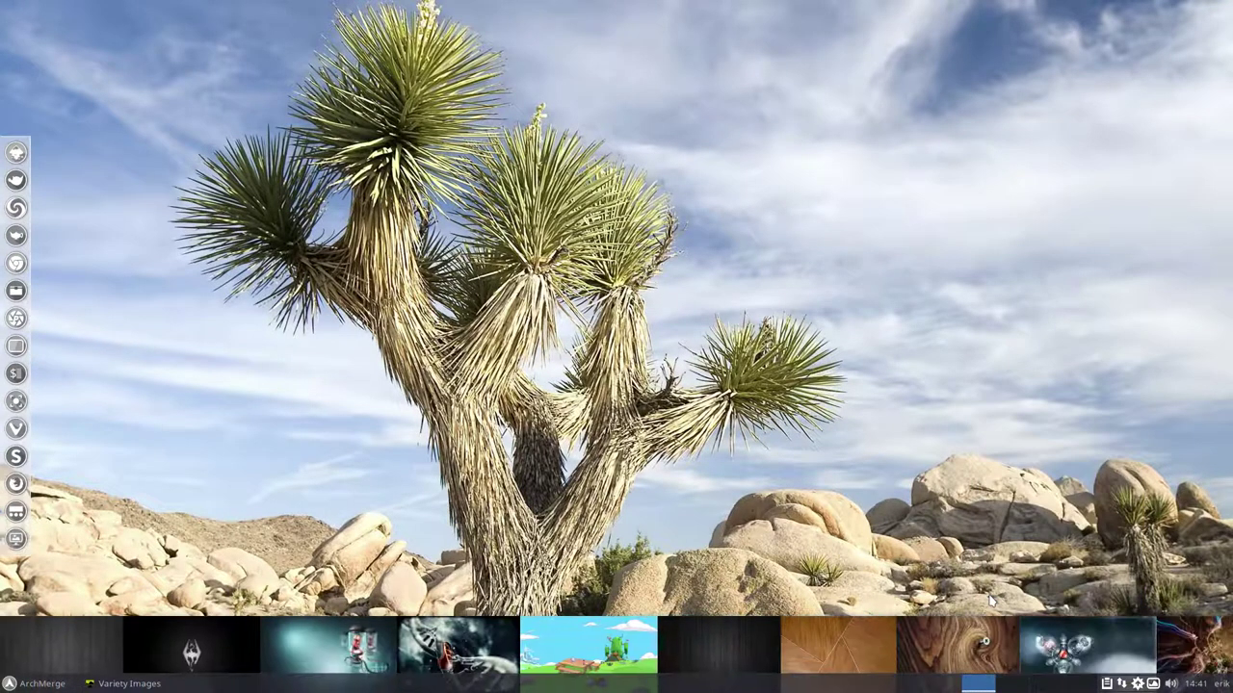
click(944, 647)
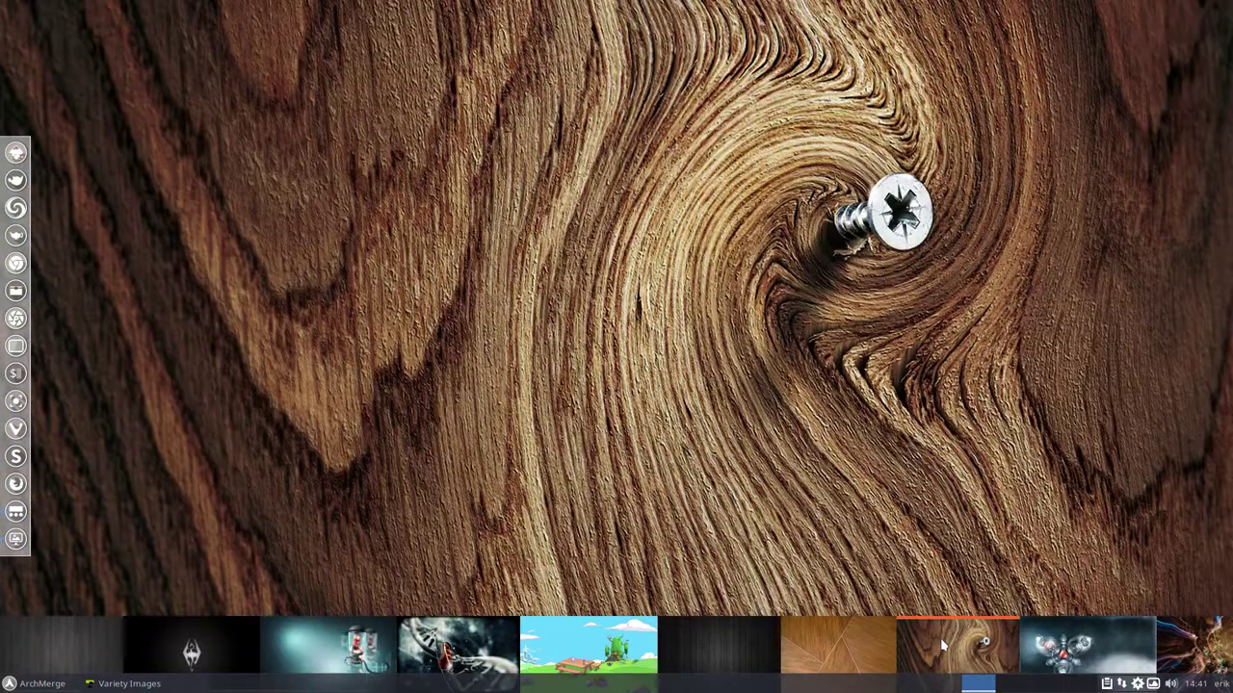
scroll(951, 636, down, 5)
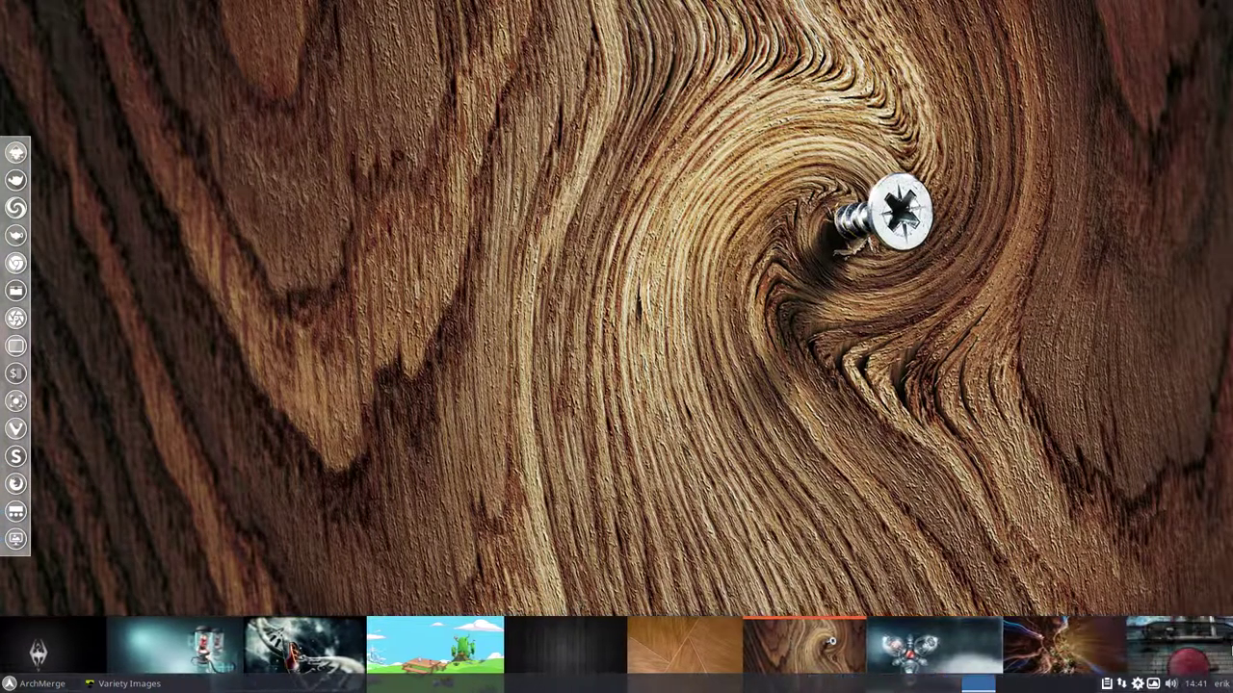
click(850, 652)
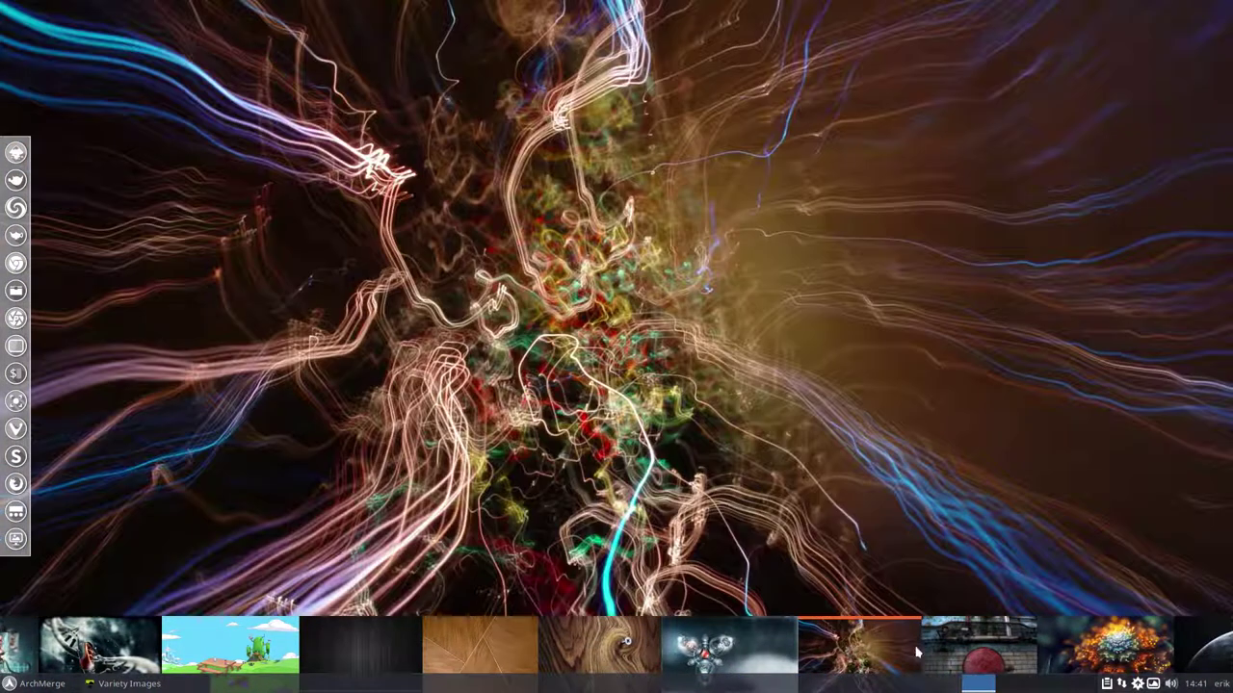
scroll(867, 652, down, 1)
click(886, 653)
scroll(978, 652, down, 9)
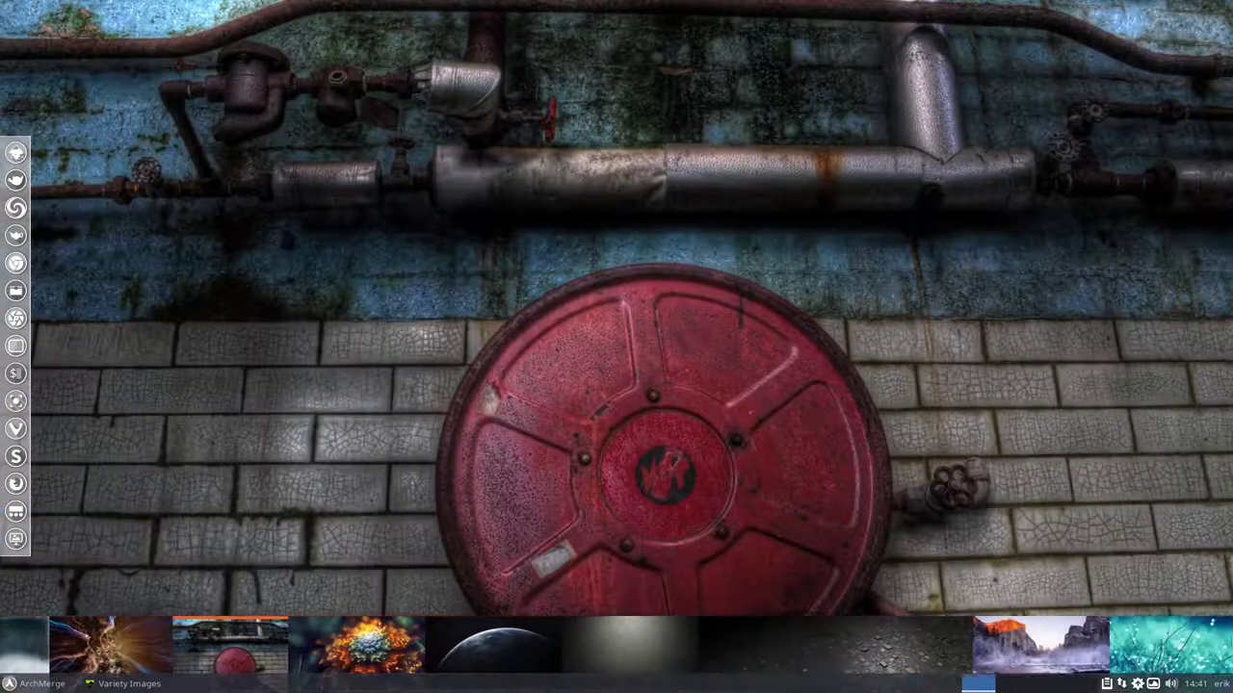
scroll(789, 653, down, 5)
- Try the teal grass, dark portrait and autumn poem images, then set the fire-ring photo
click(789, 653)
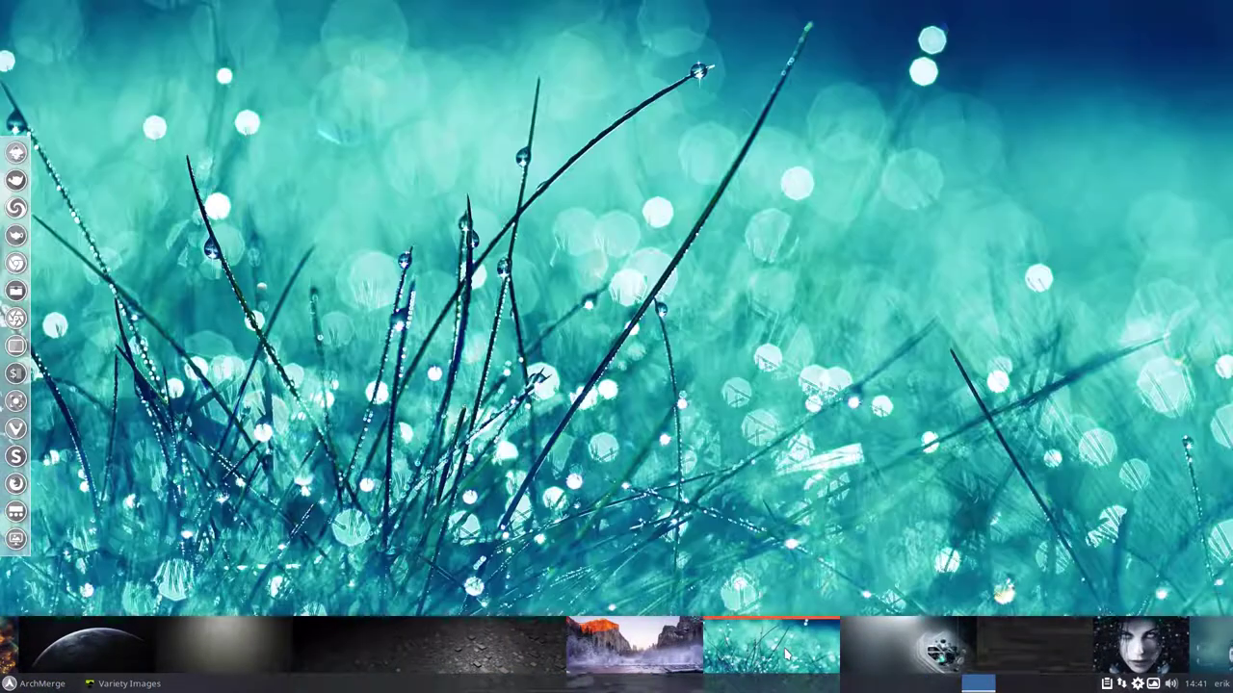
scroll(1037, 641, down, 1)
click(1035, 655)
scroll(1059, 651, down, 12)
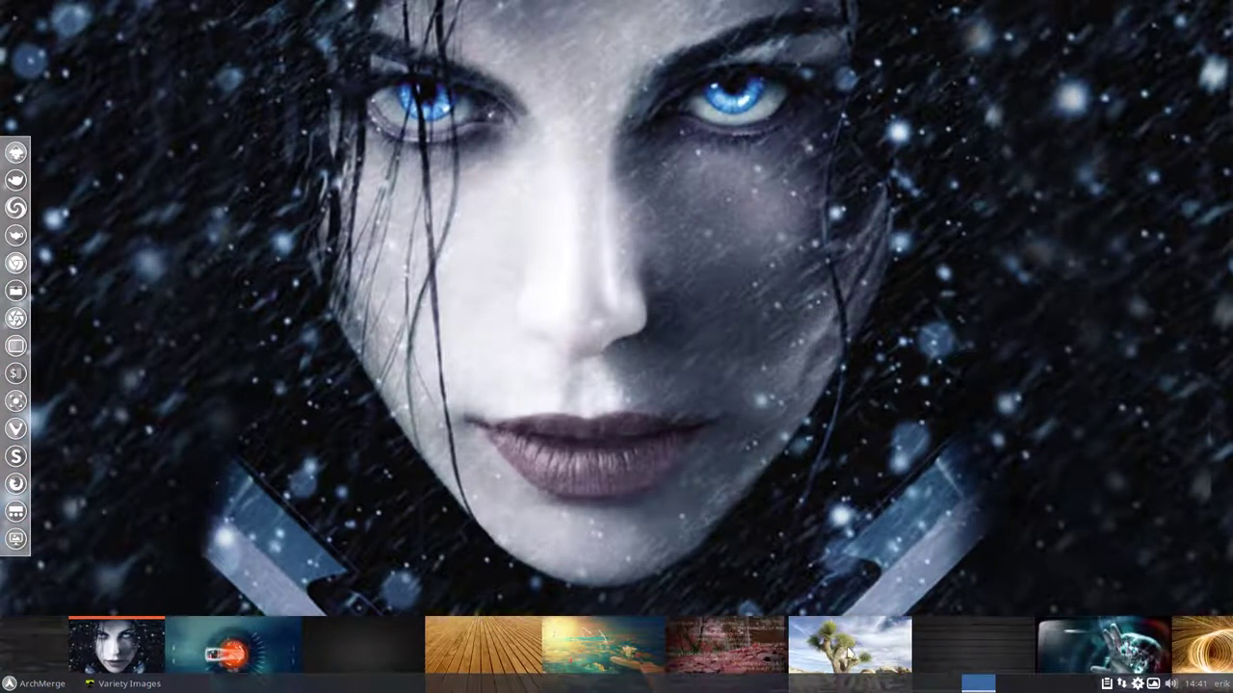
click(744, 640)
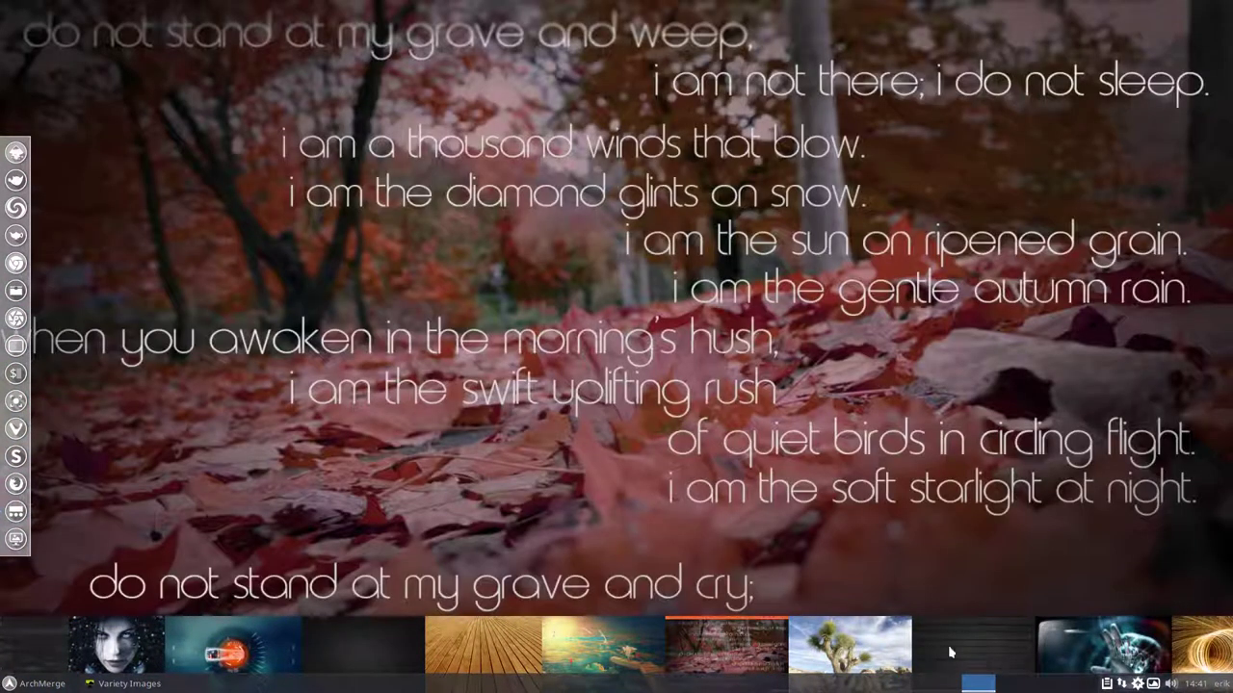
scroll(1091, 646, down, 4)
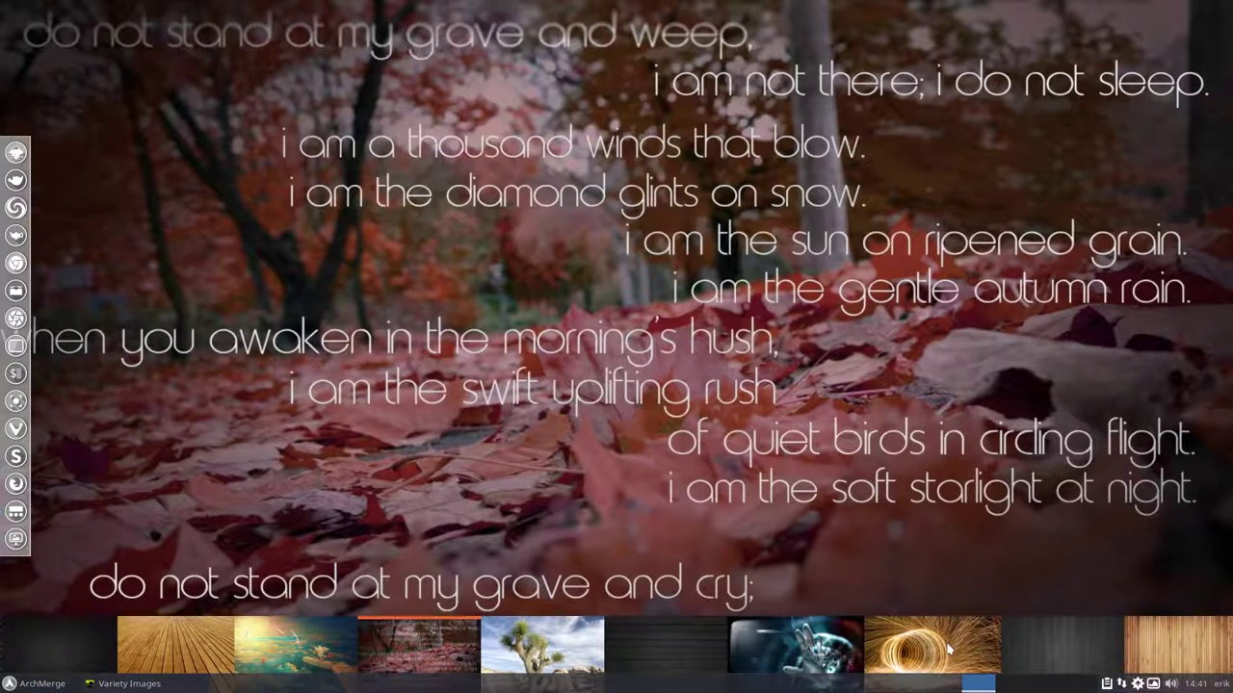
click(948, 650)
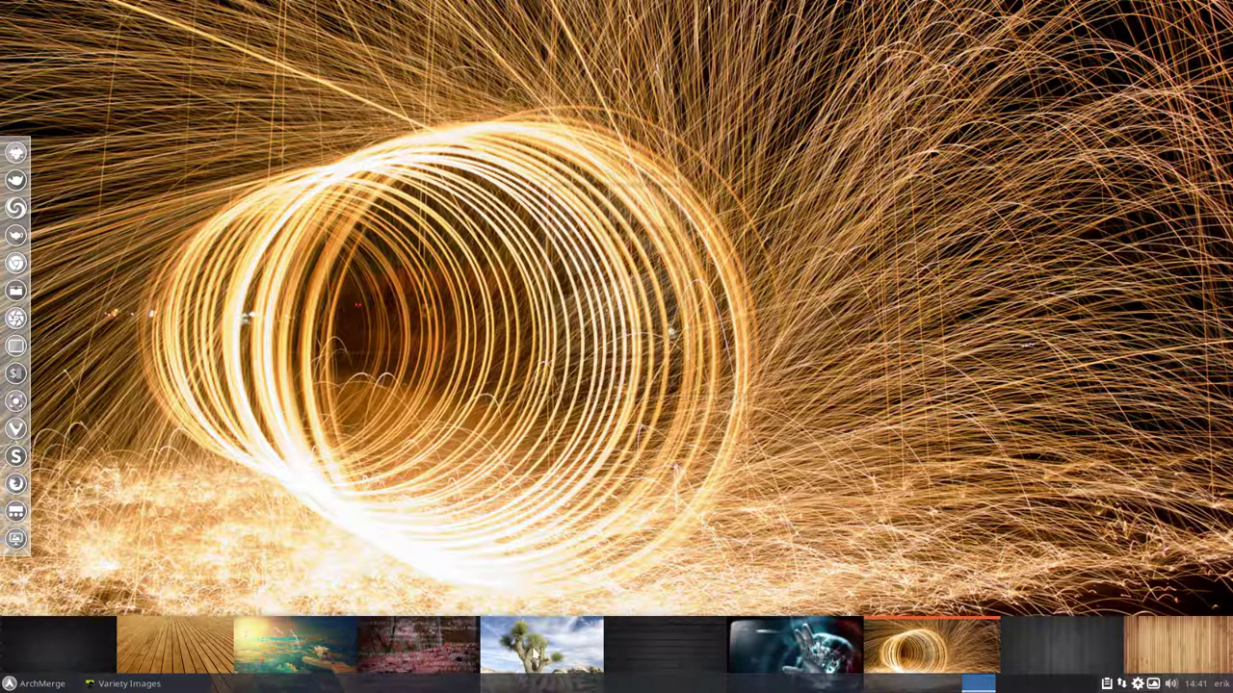
- Open the Joshua tree wallpaper's page on Desktoppr.co, close the browser, then close Variety's strip
right_click(535, 653)
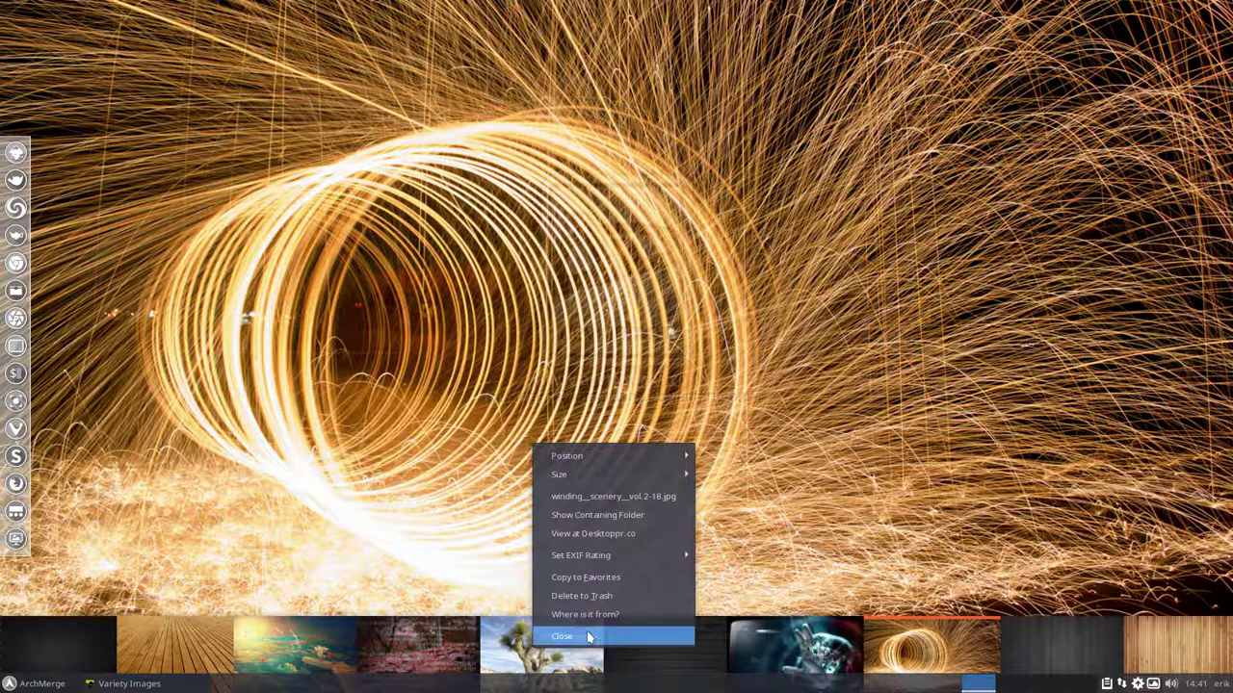
click(722, 535)
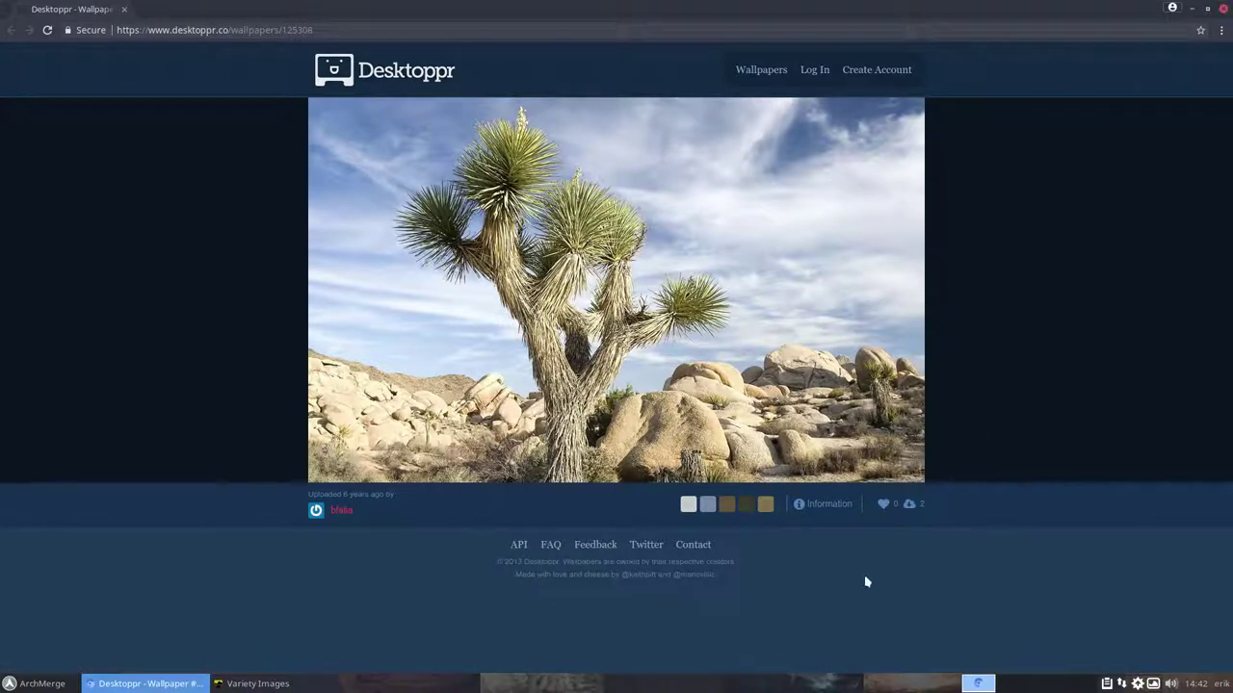
click(1224, 9)
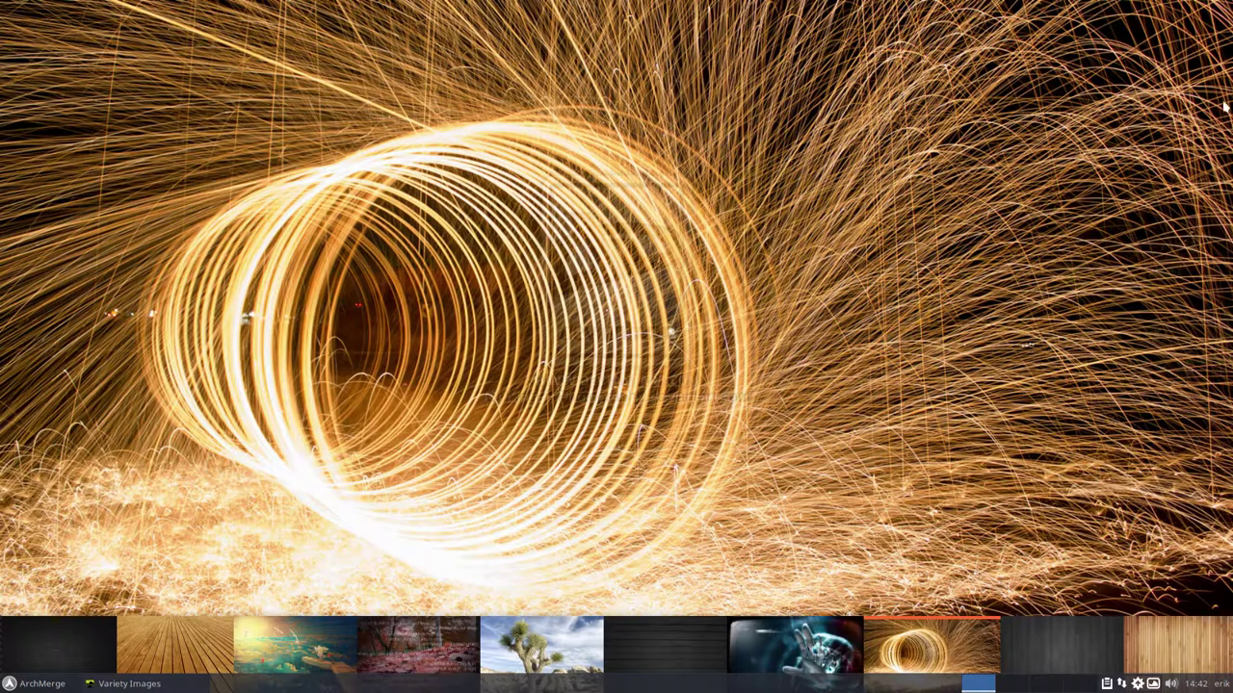
right_click(947, 631)
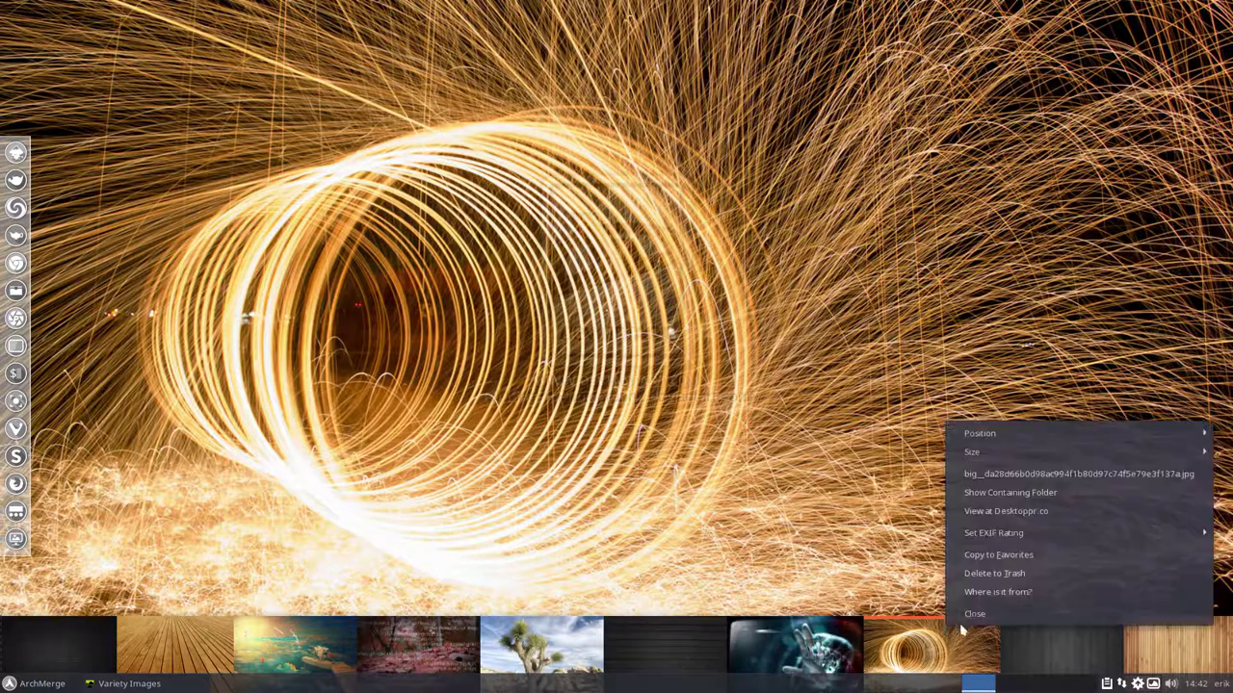
click(973, 612)
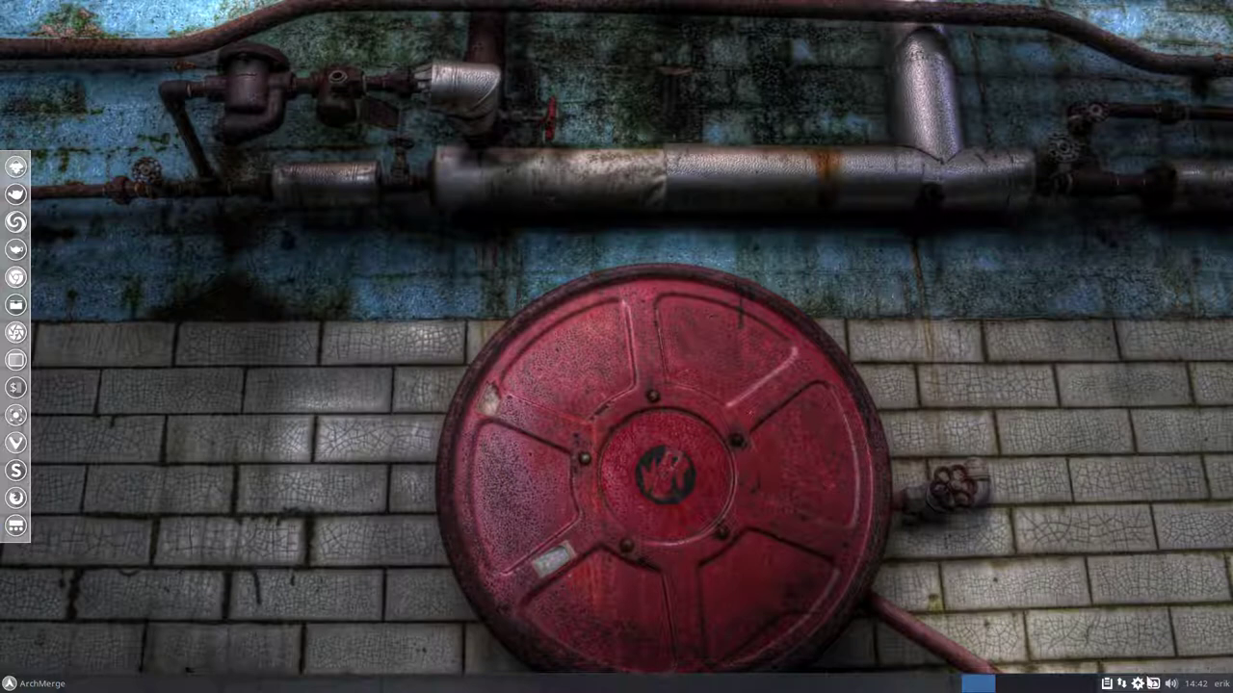
click(1154, 684)
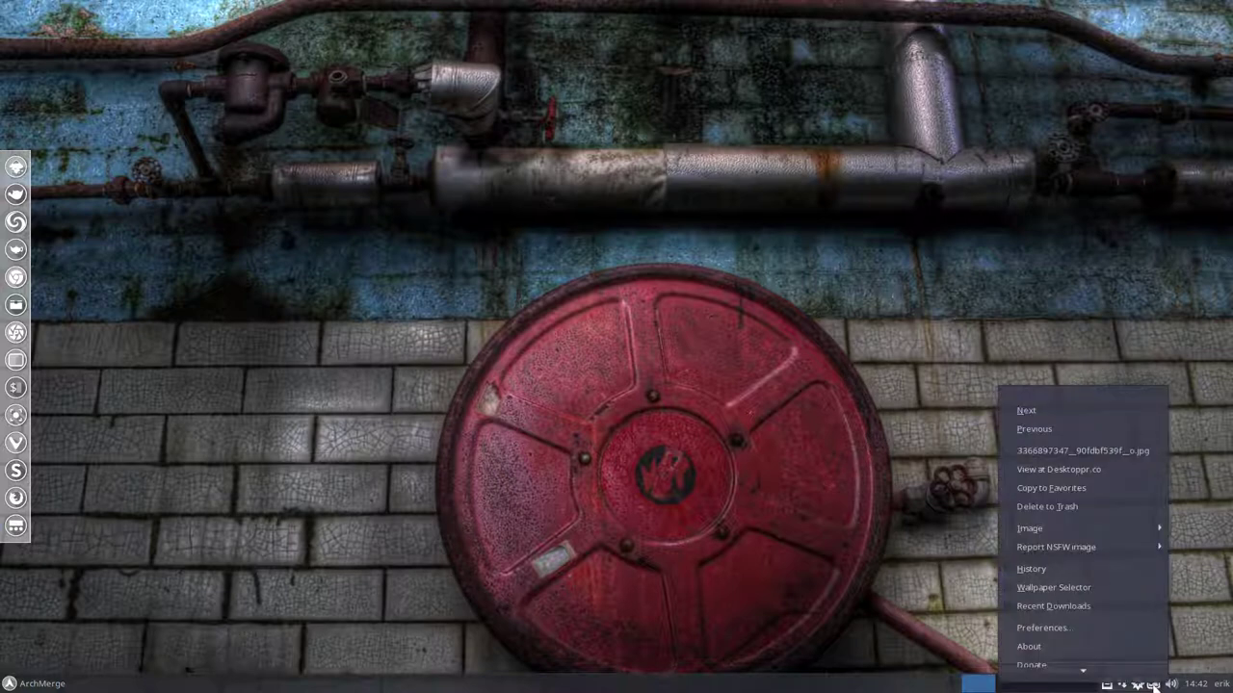
click(1084, 607)
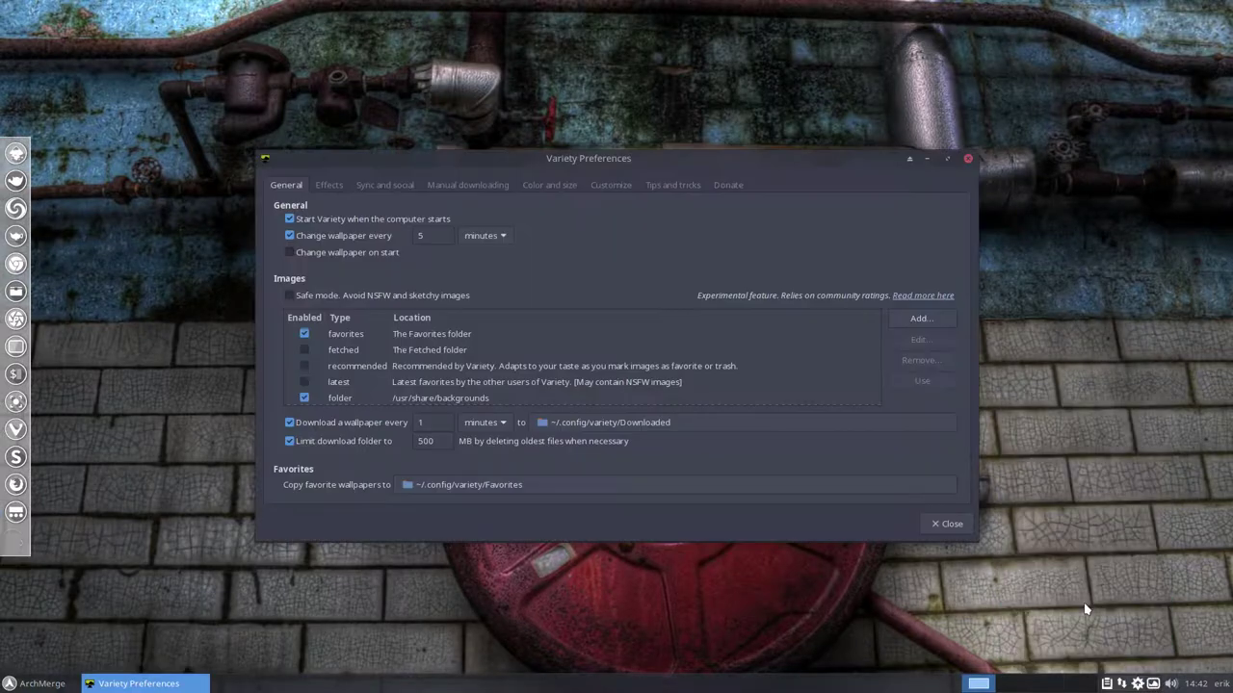
click(968, 158)
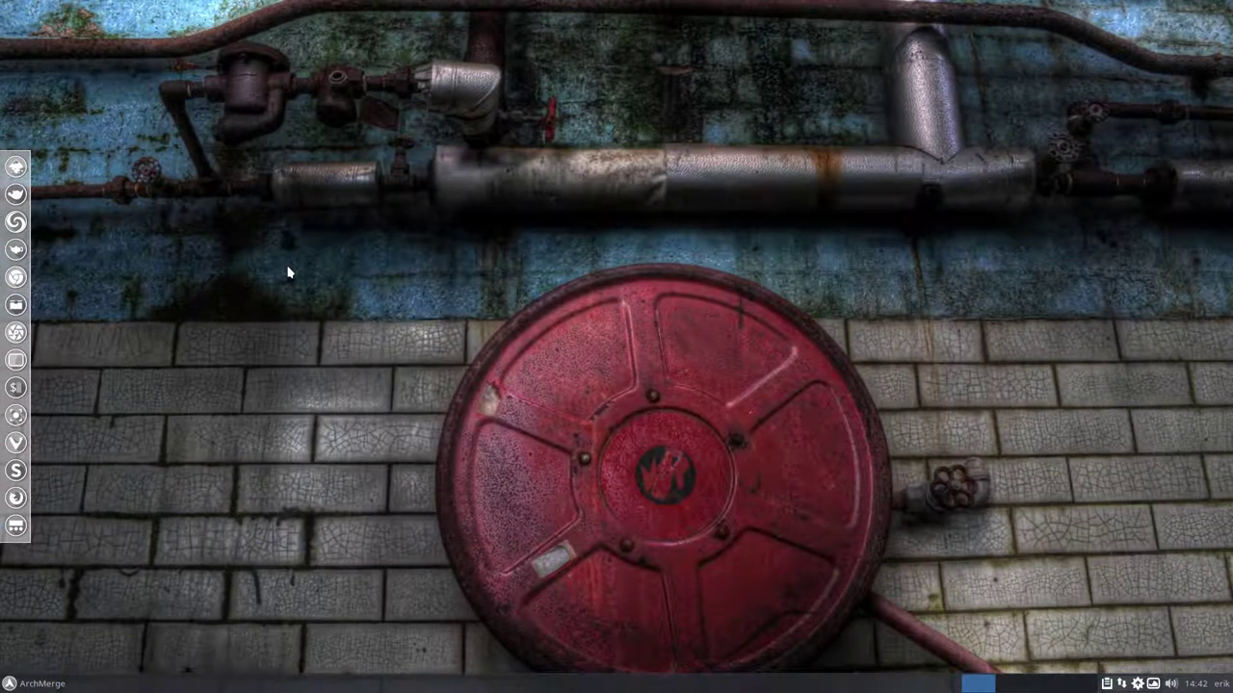
right_click(214, 301)
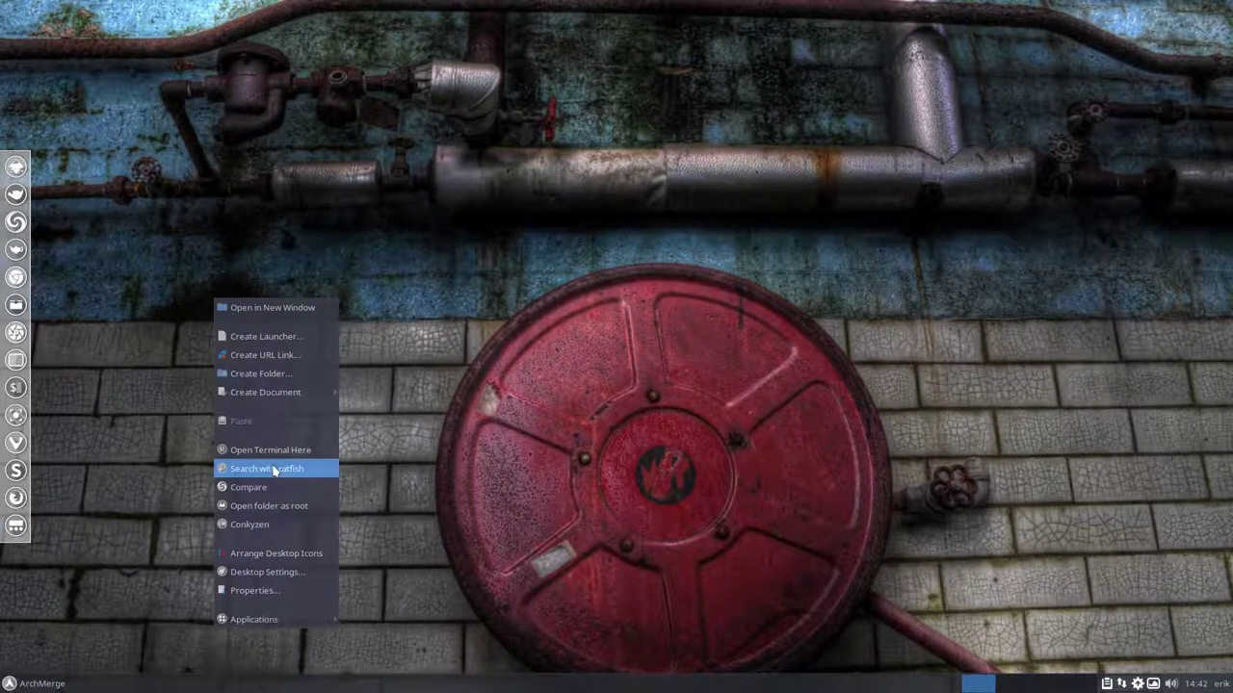
- Pick the Halo Dark theme under Settings Manager's Appearance > Icons and close the window
click(102, 577)
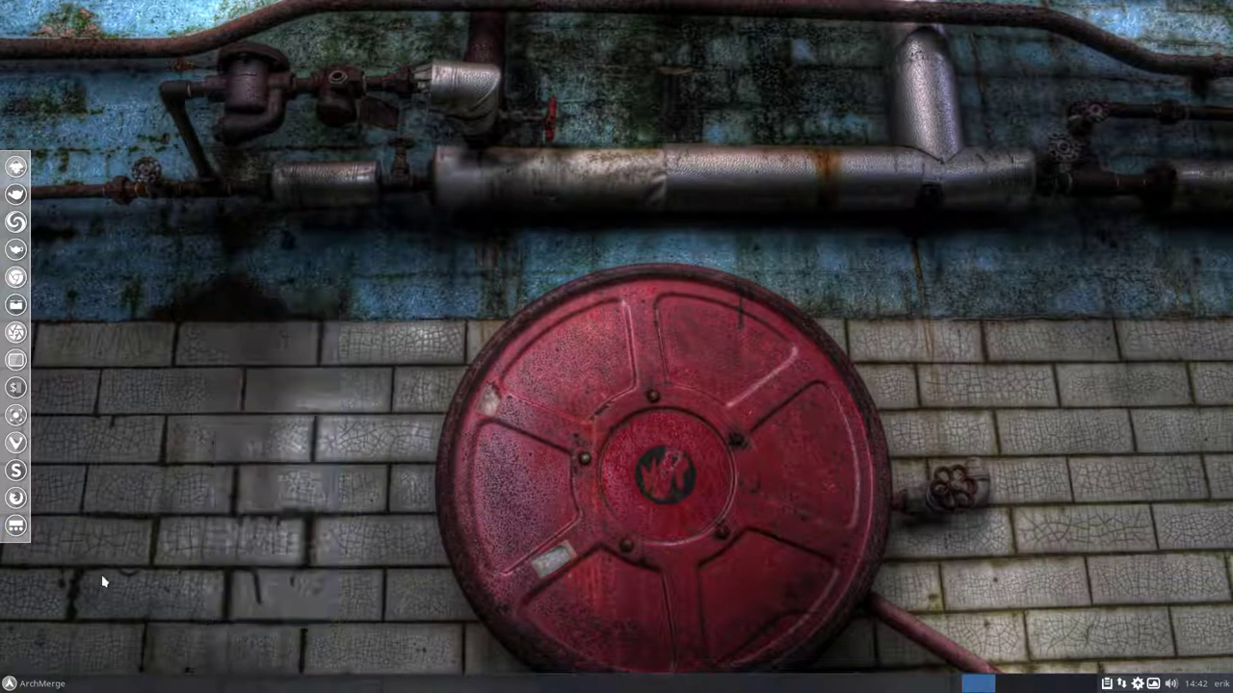
click(39, 684)
click(242, 660)
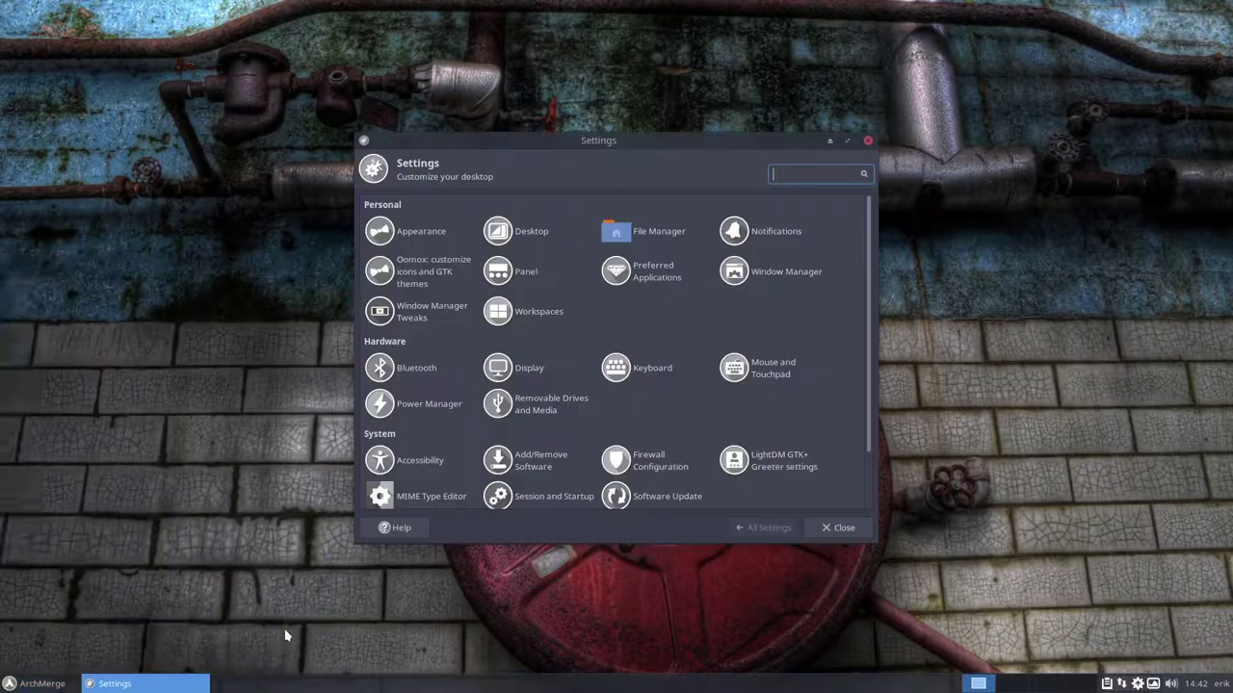
click(420, 233)
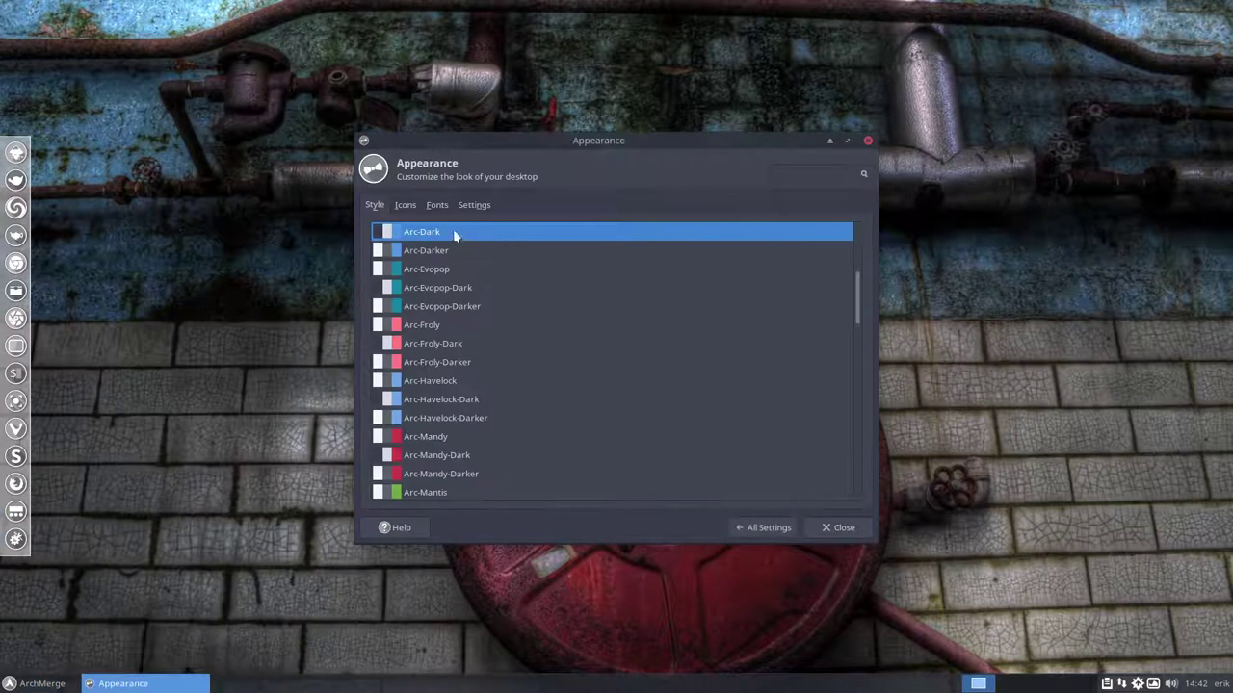
click(404, 204)
scroll(432, 260, up, 15)
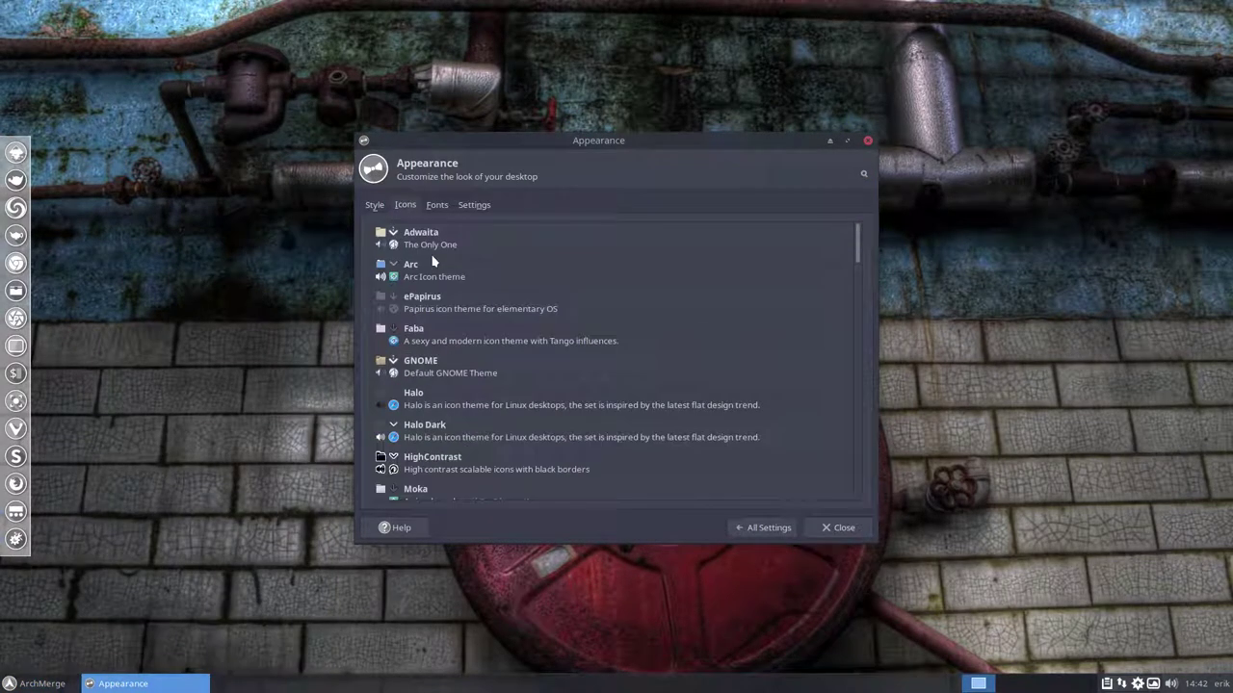
click(444, 385)
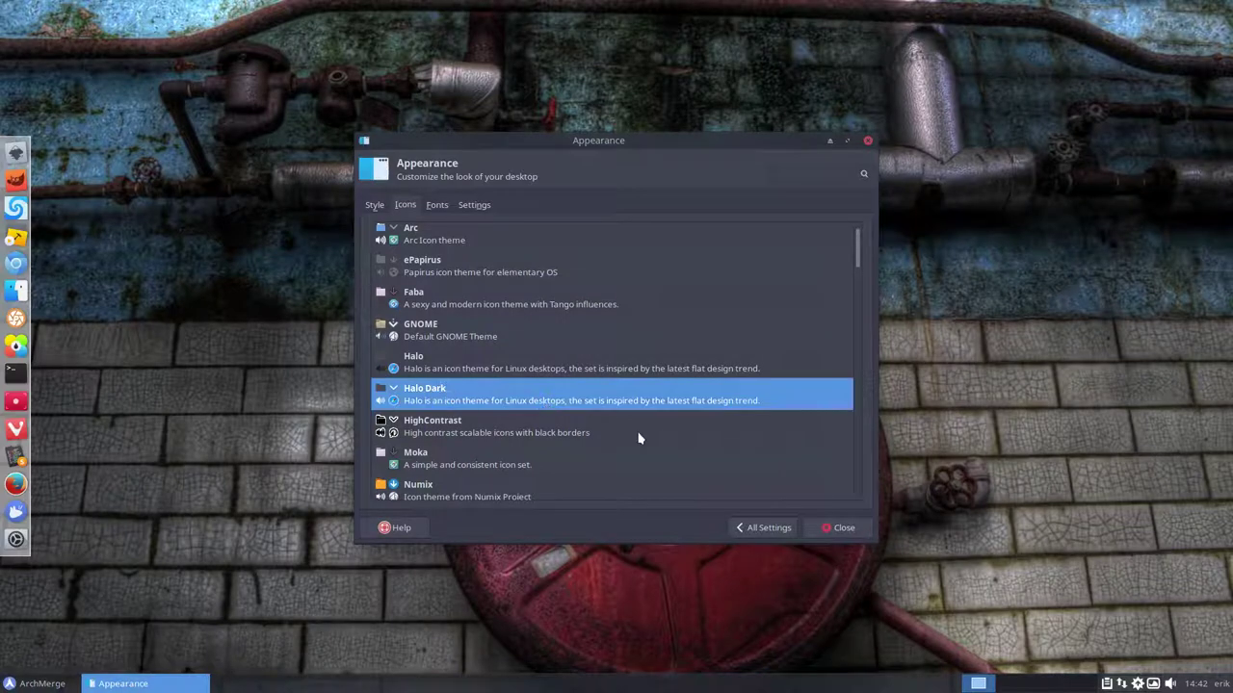
click(840, 531)
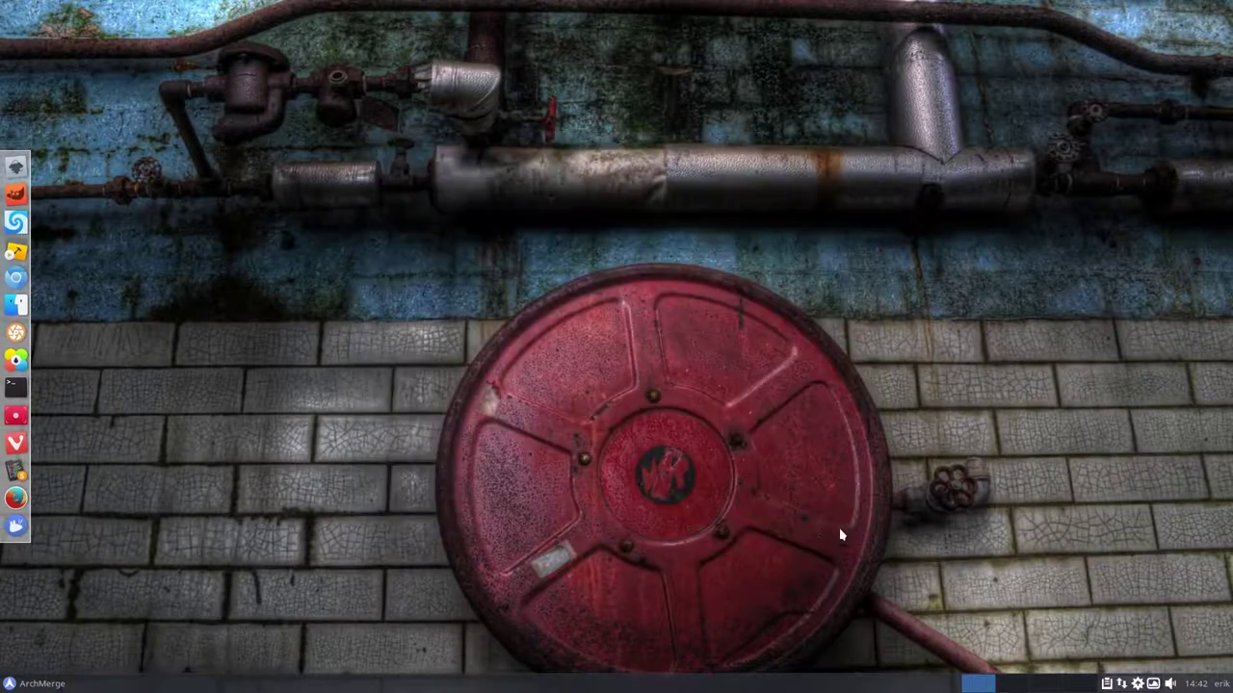
right_click(263, 224)
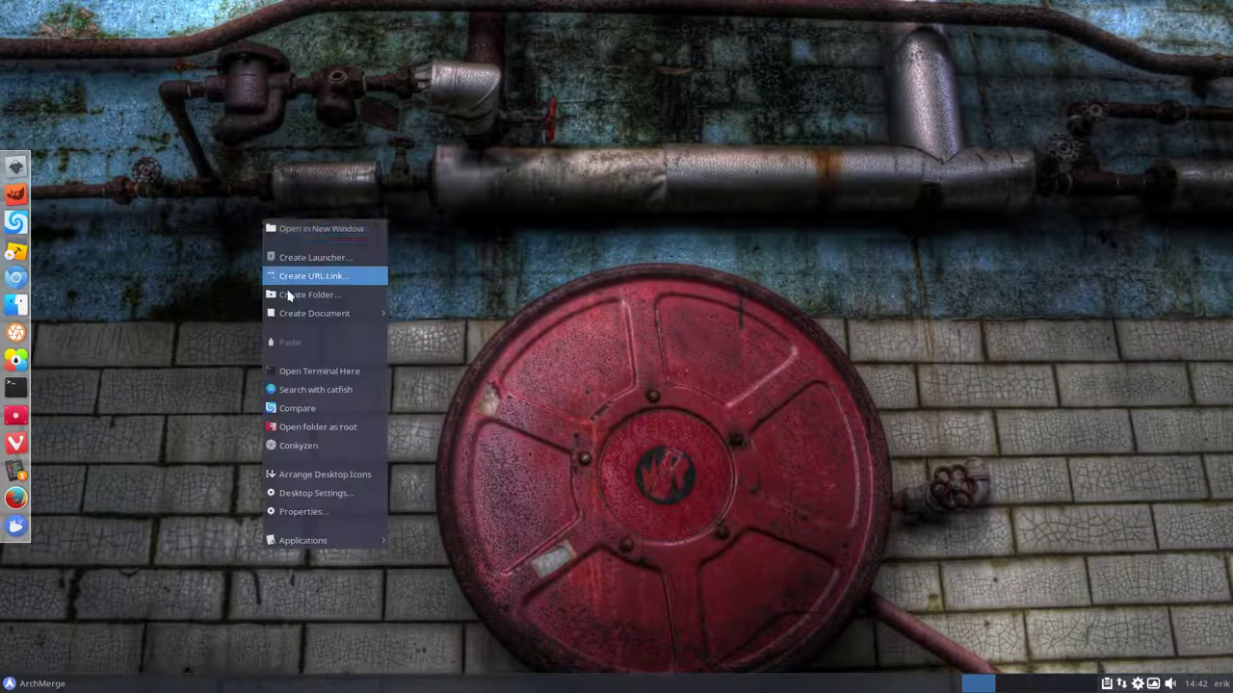
- Open the home folder in Thunar, toggle hidden dot-files on and off with Ctrl+H, and close it
click(192, 435)
key(super+e)
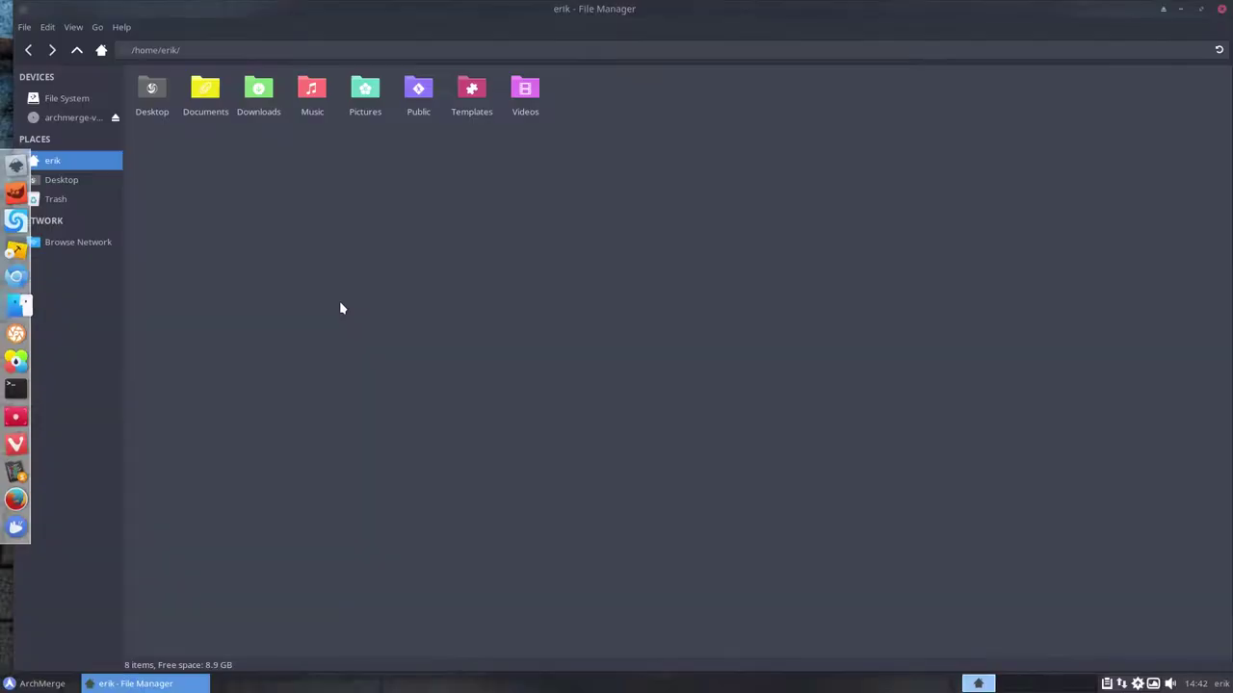
key(ctrl+h)
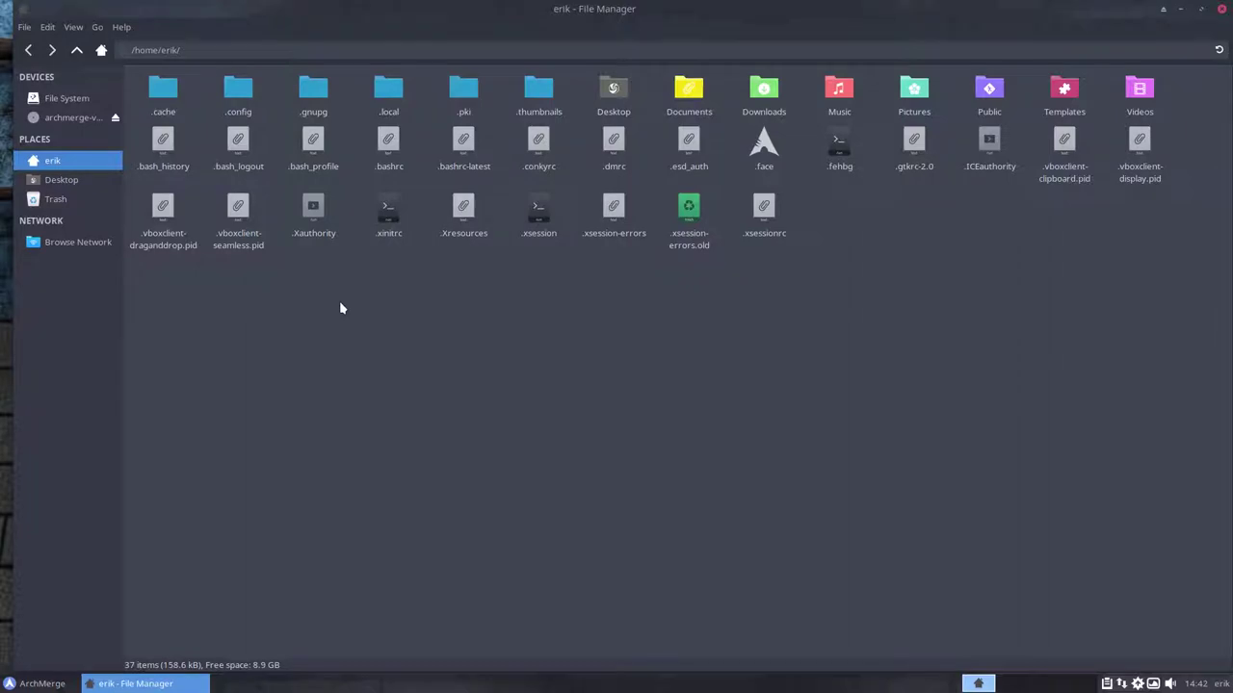
key(ctrl+h)
click(1221, 9)
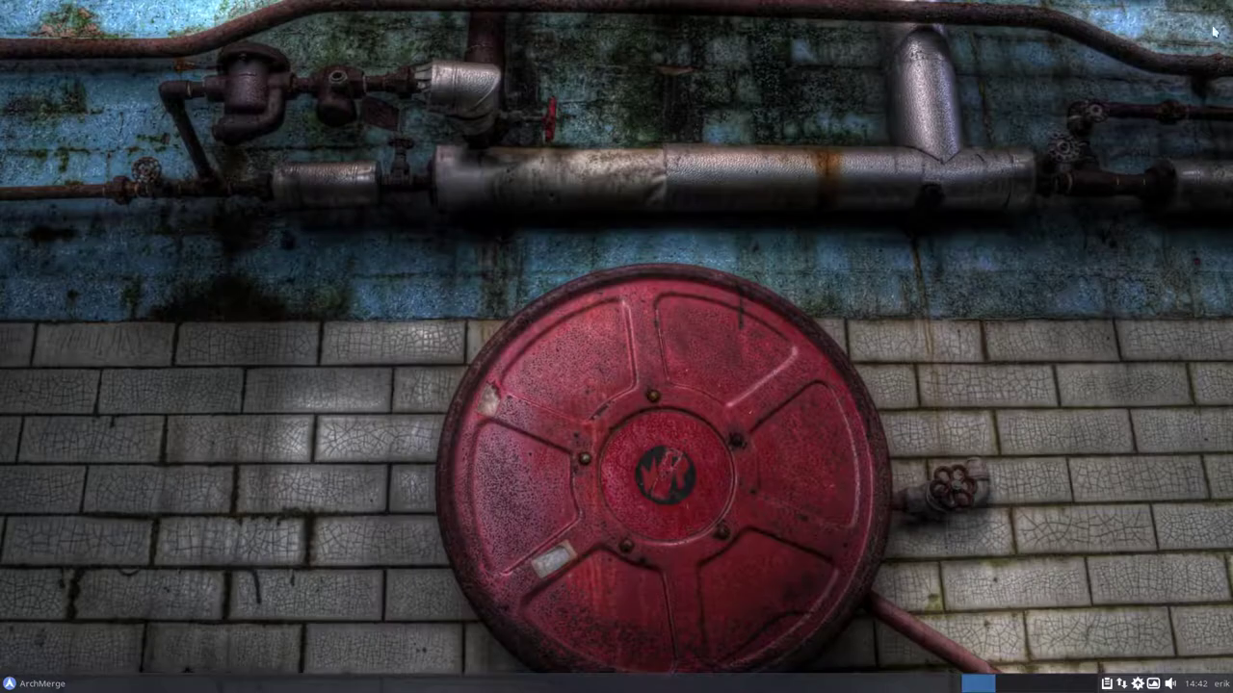
click(36, 683)
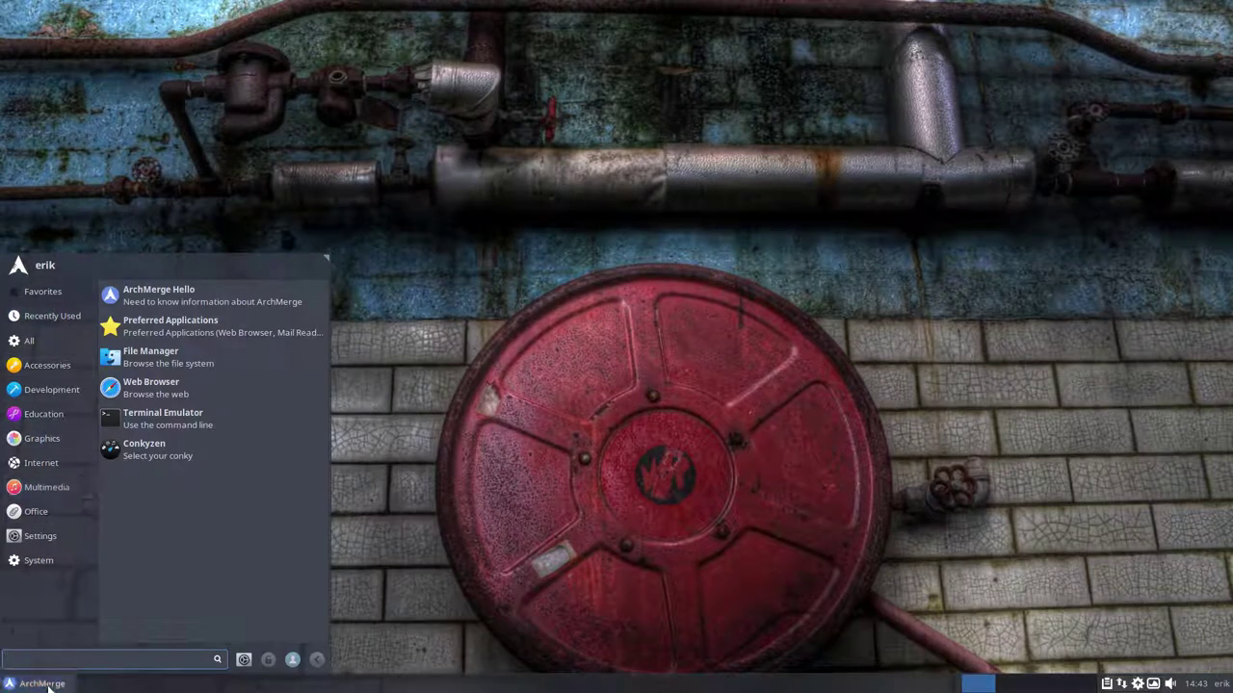
- Open the Settings Manager's Appearance settings on the Icons list
click(245, 661)
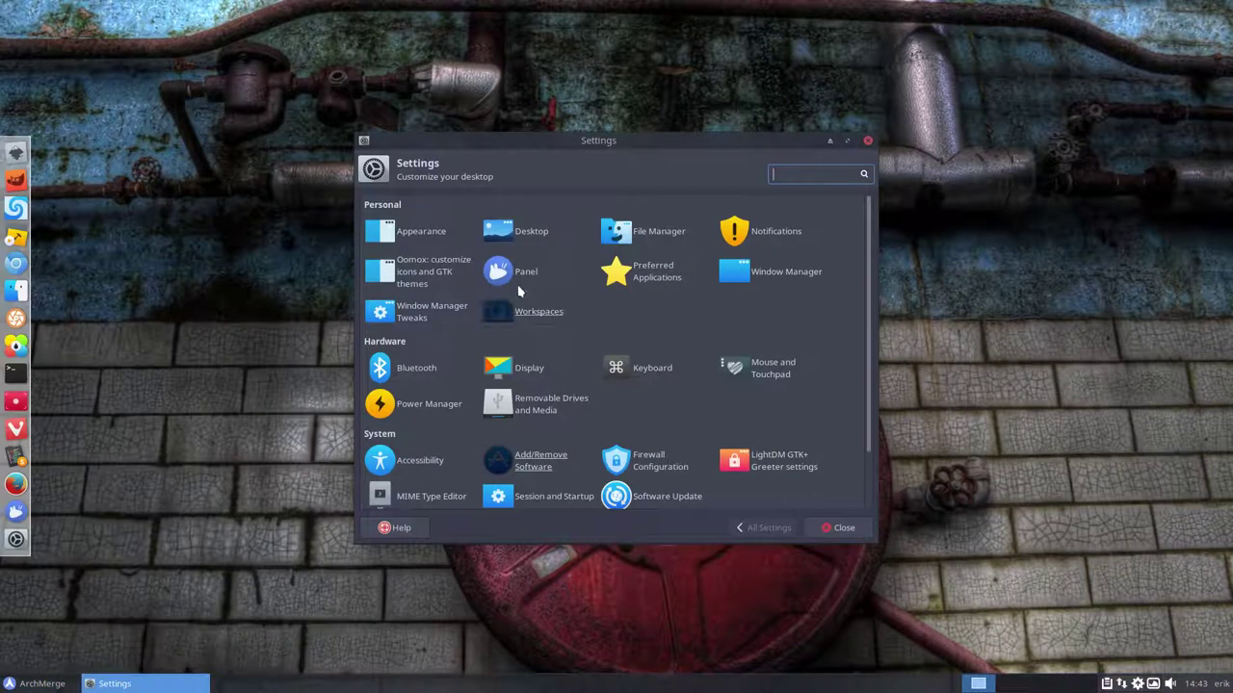
click(414, 235)
click(405, 205)
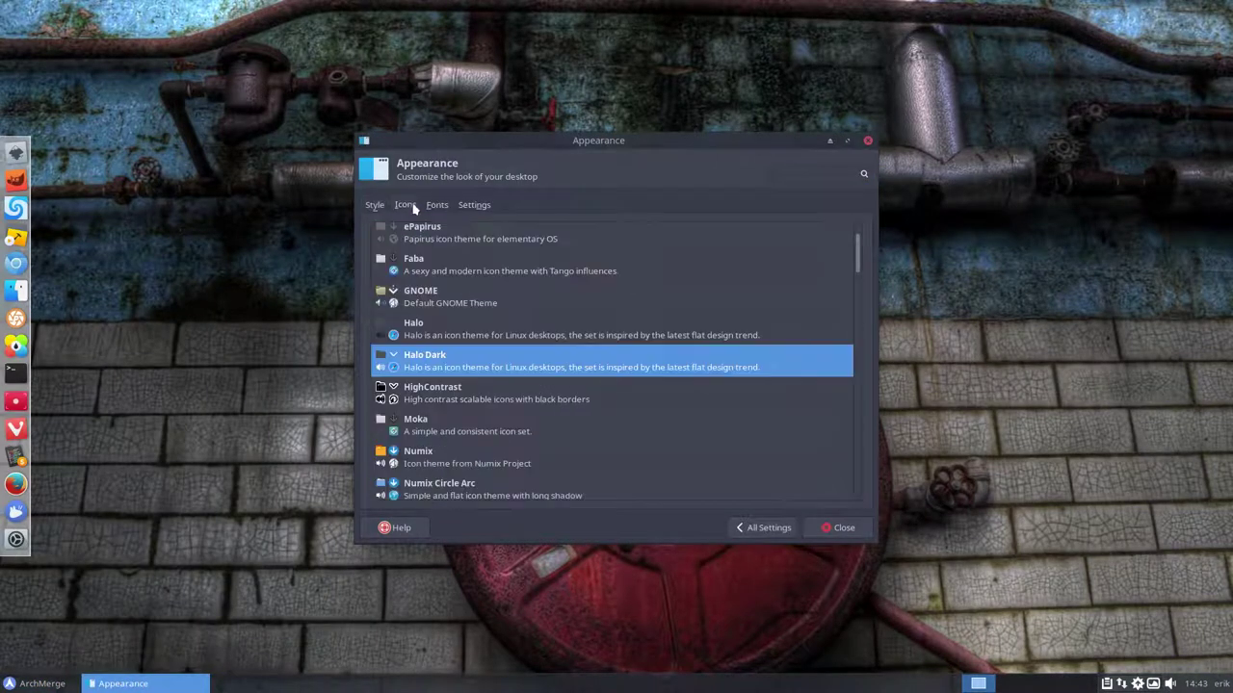
- Apply the Papirus-Adapta icon theme, then show the style list with Arc-Dark current
scroll(447, 301, up, 2)
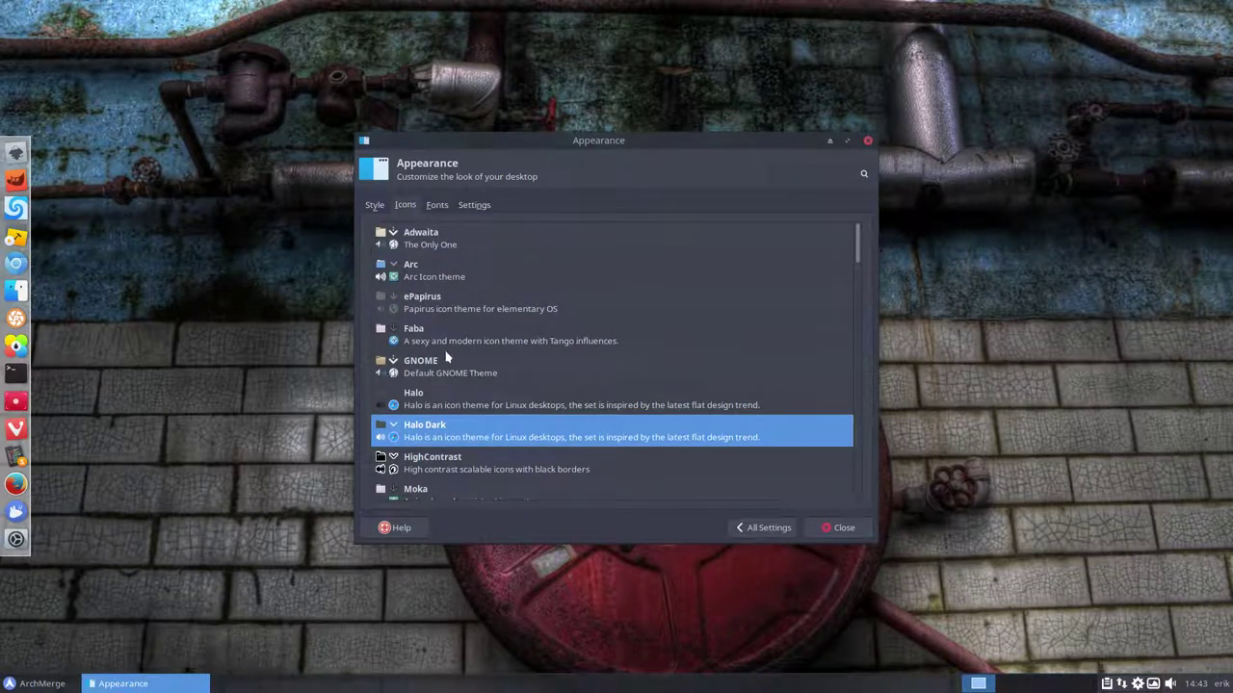
scroll(447, 368, down, 1)
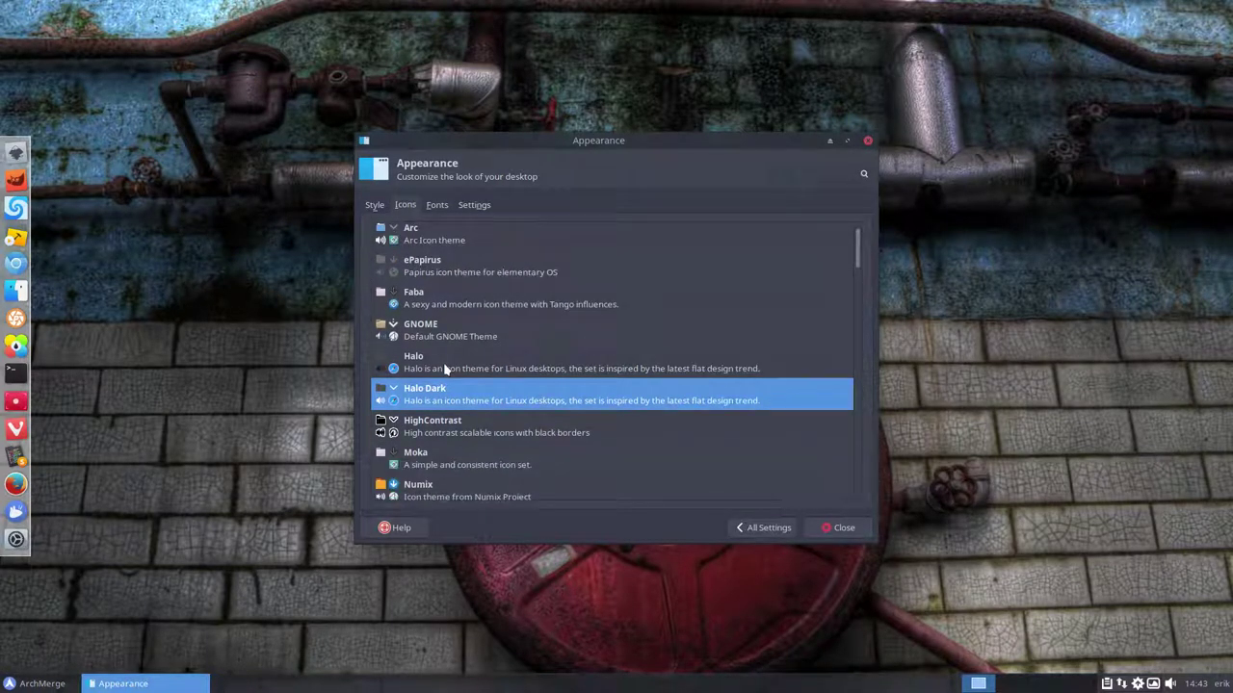
scroll(446, 369, down, 5)
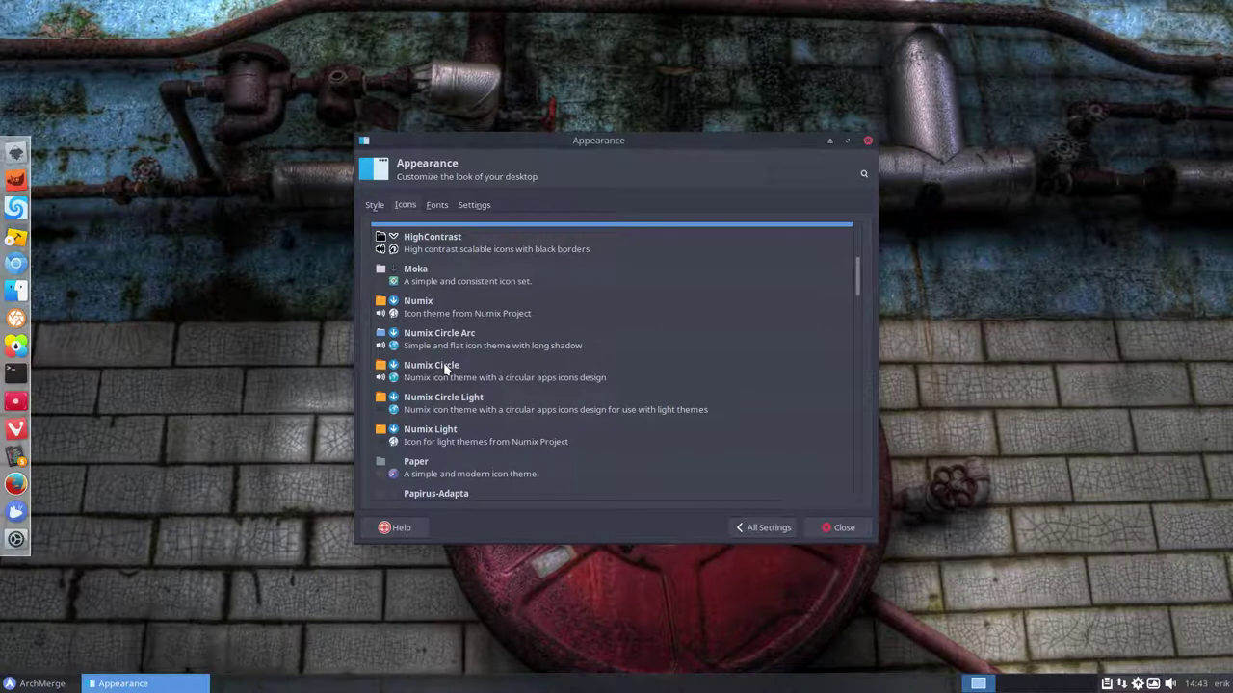
scroll(446, 369, down, 3)
click(441, 390)
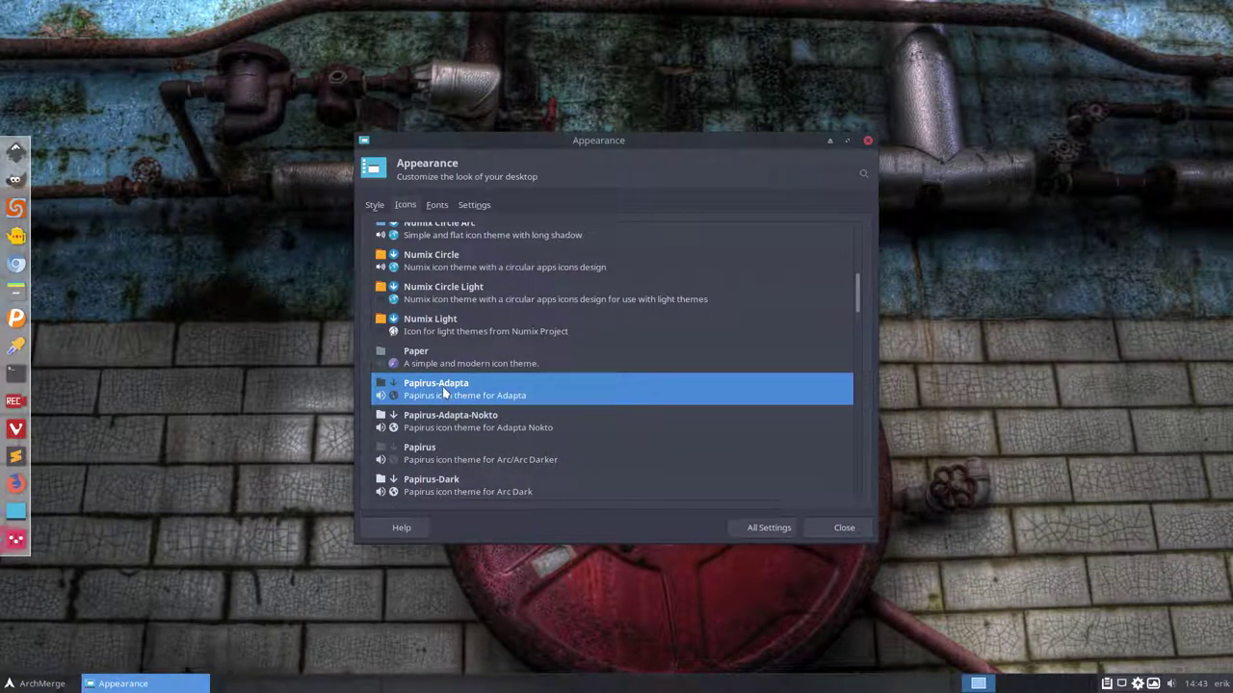
click(439, 385)
click(373, 208)
scroll(464, 337, up, 5)
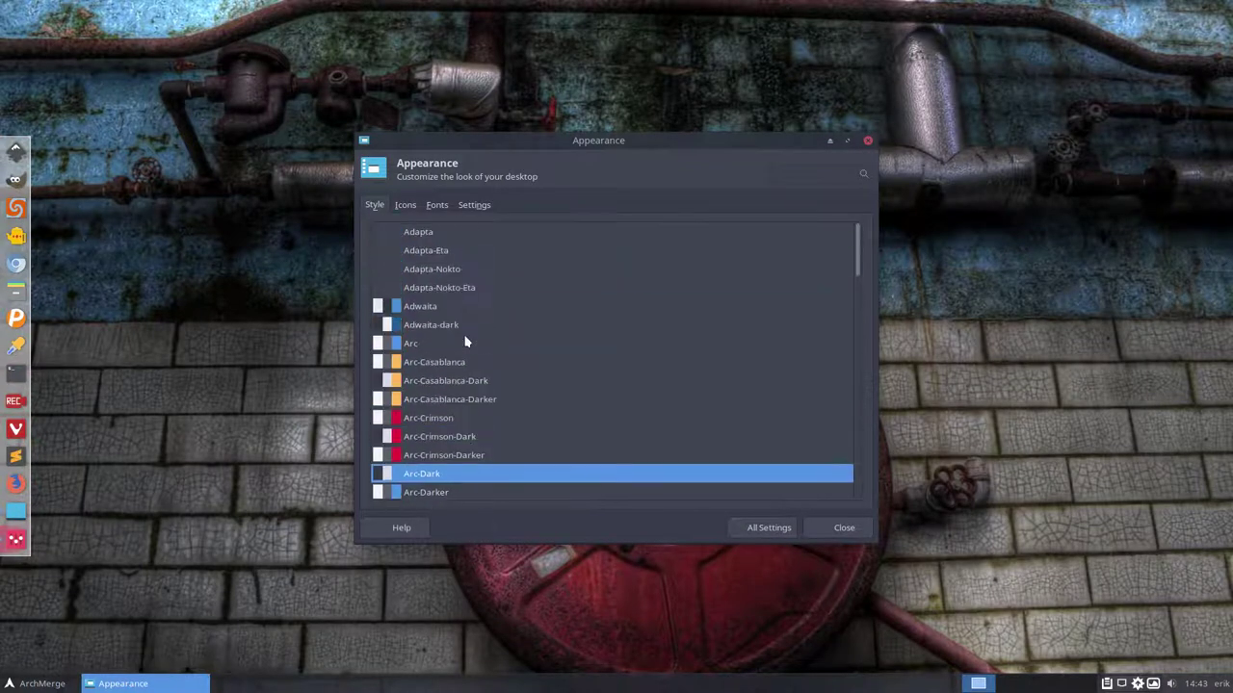
- Try the Adapta, Adapta-Eta, Adapta-Nokto and Adapta-Nokto-Eta styles, previewing them in the application menu
click(424, 233)
click(424, 253)
click(435, 272)
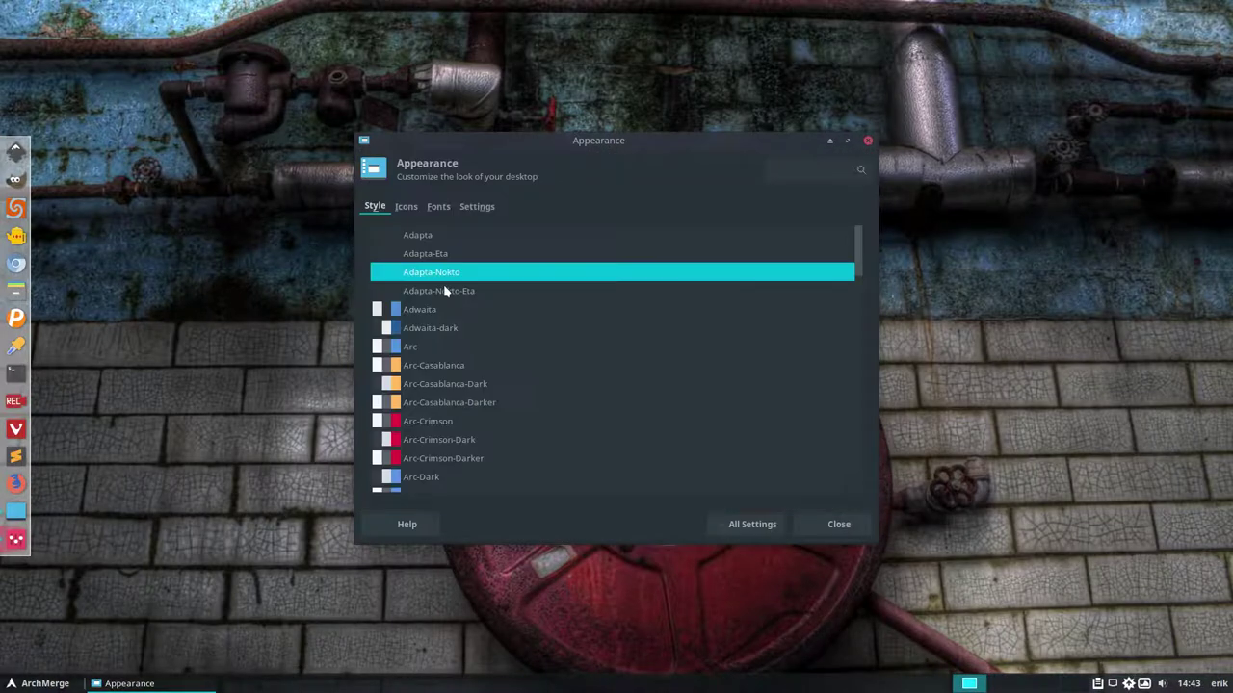
click(443, 285)
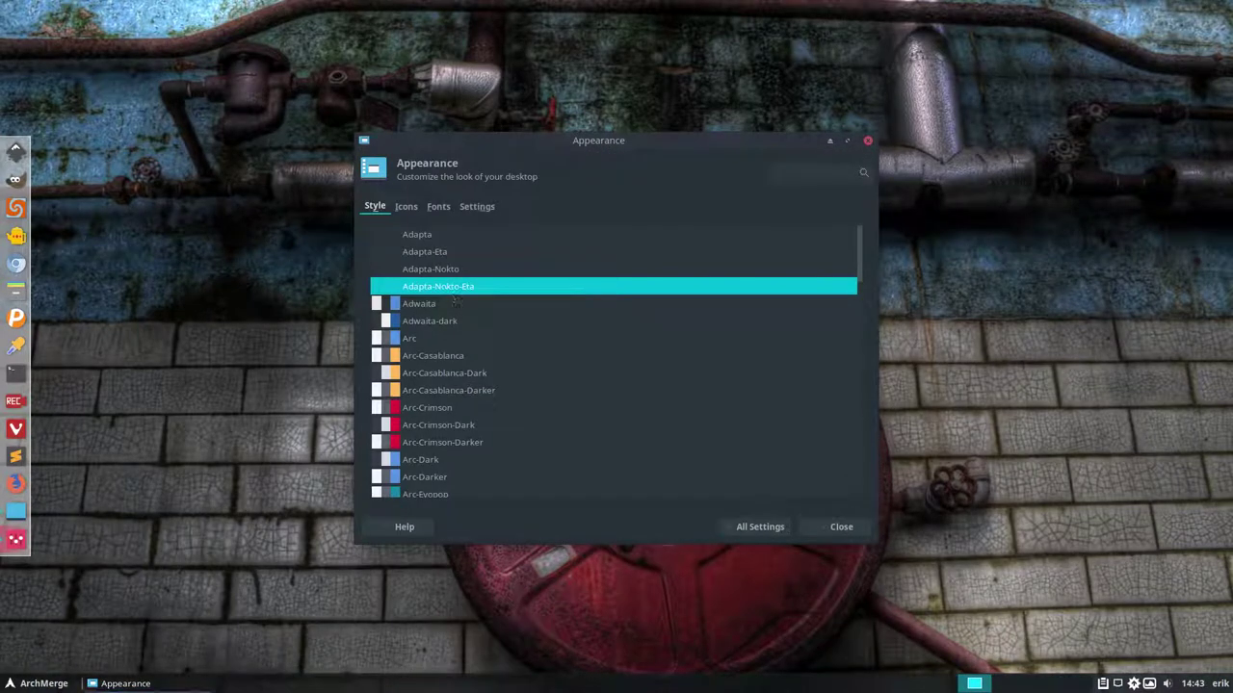
click(40, 684)
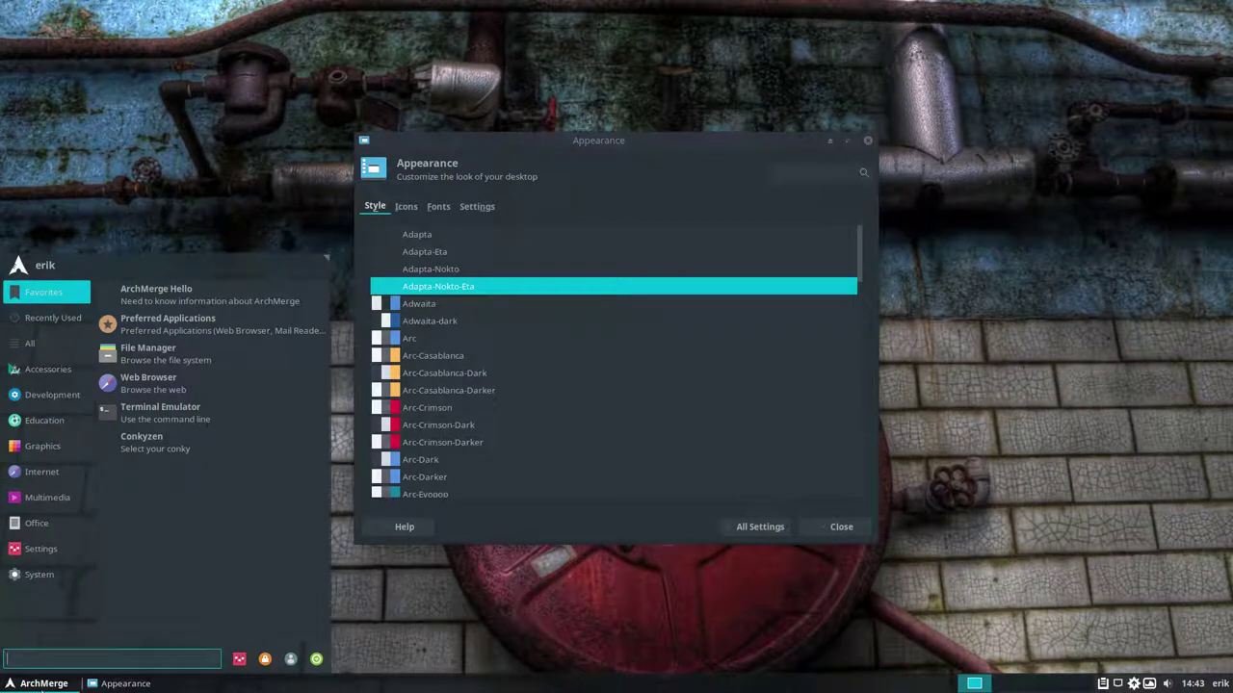
click(415, 275)
- Settle on Adapta-Nokto, check it in the application menu, and close Appearance
click(416, 276)
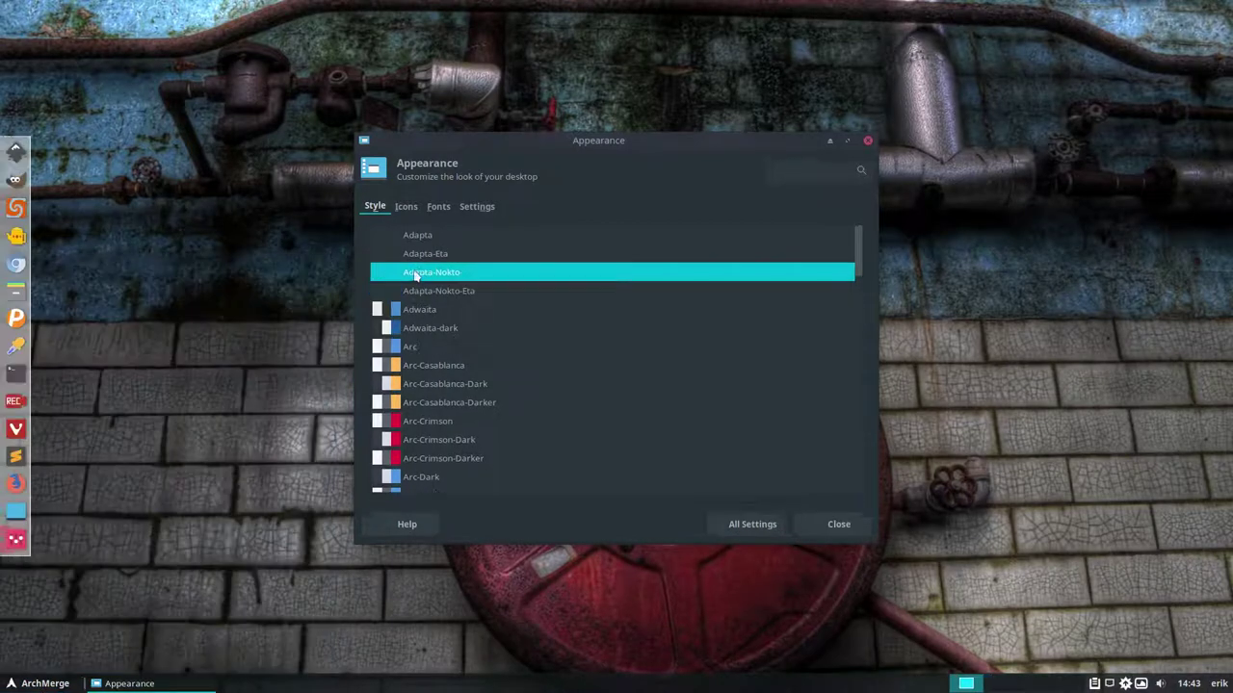
click(41, 684)
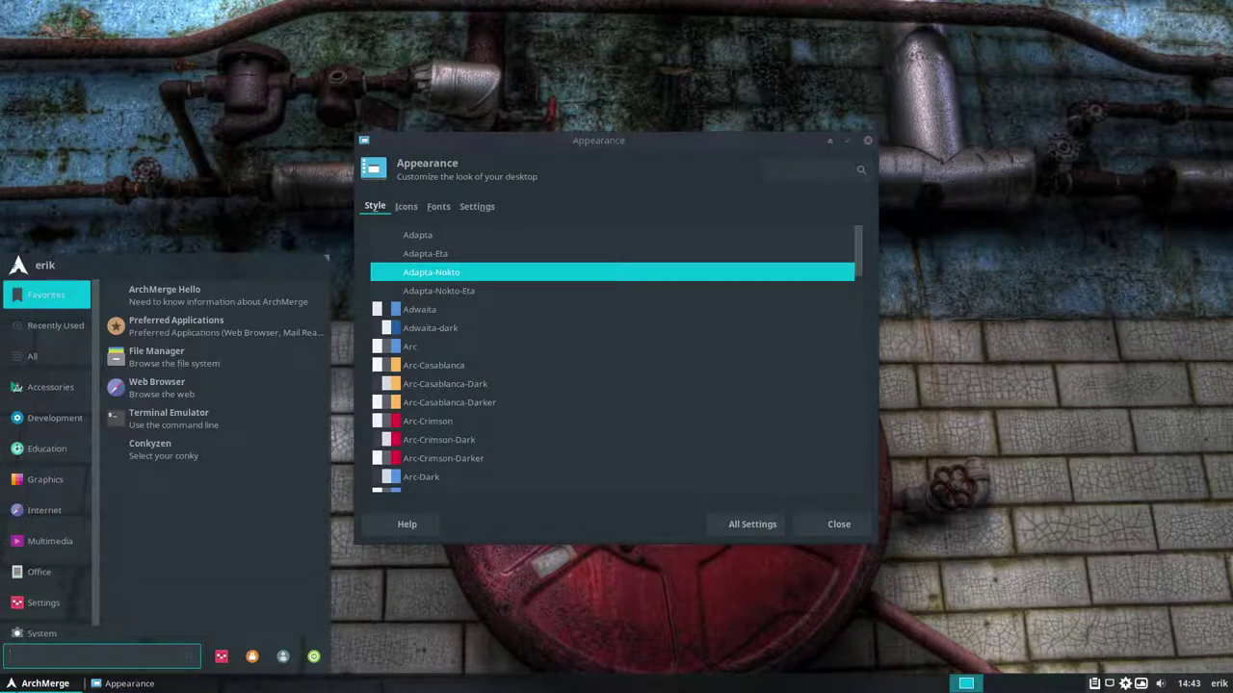
click(605, 453)
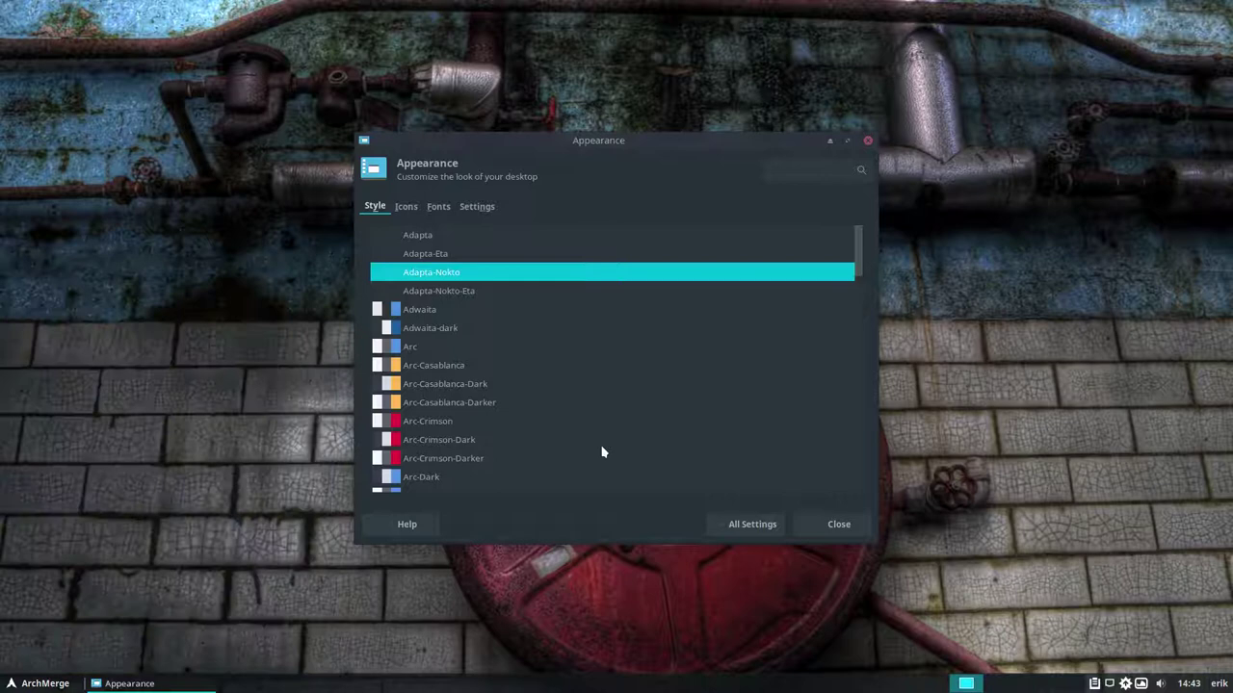
click(834, 525)
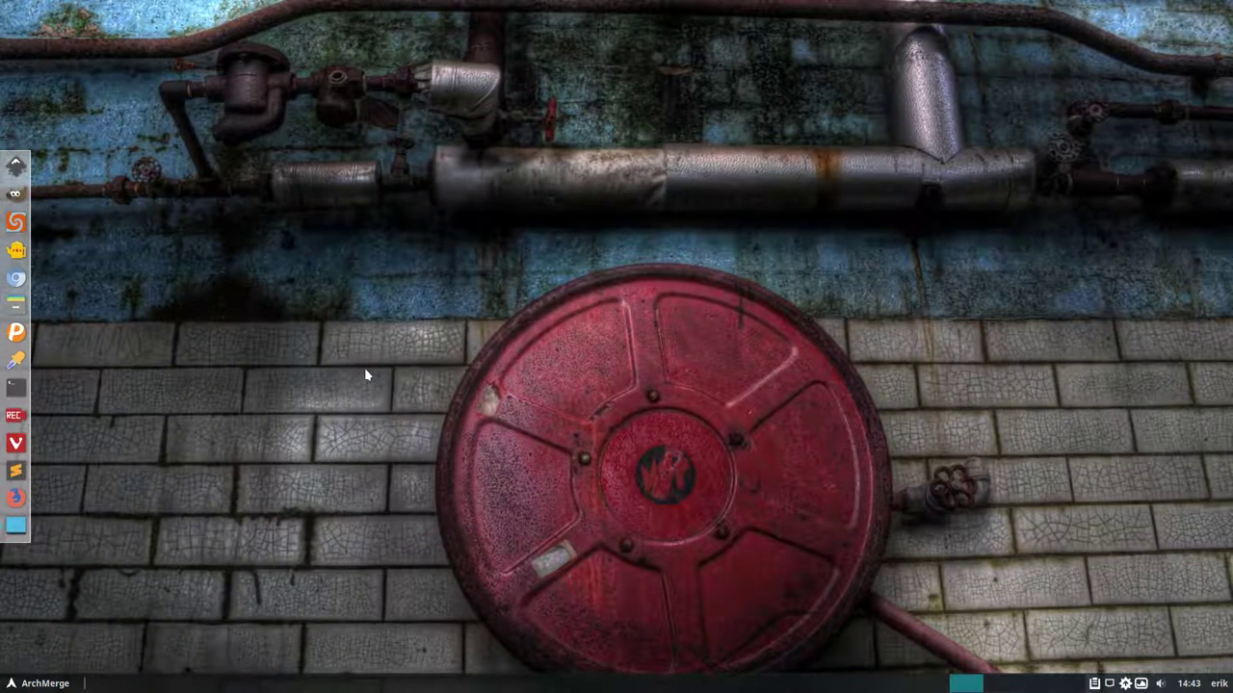
- Launch Conkyzen from the desktop menu and start AP-clock-crimson-bg-bottomleft.conkyrc
right_click(382, 344)
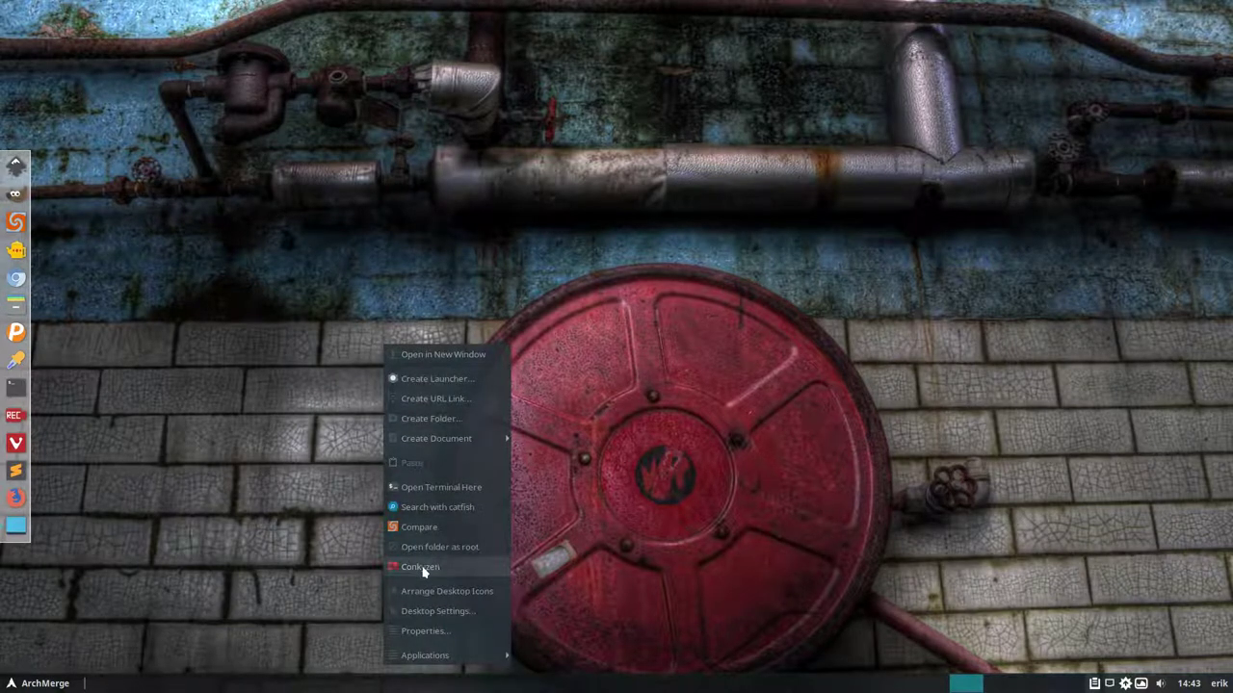
click(358, 253)
right_click(359, 253)
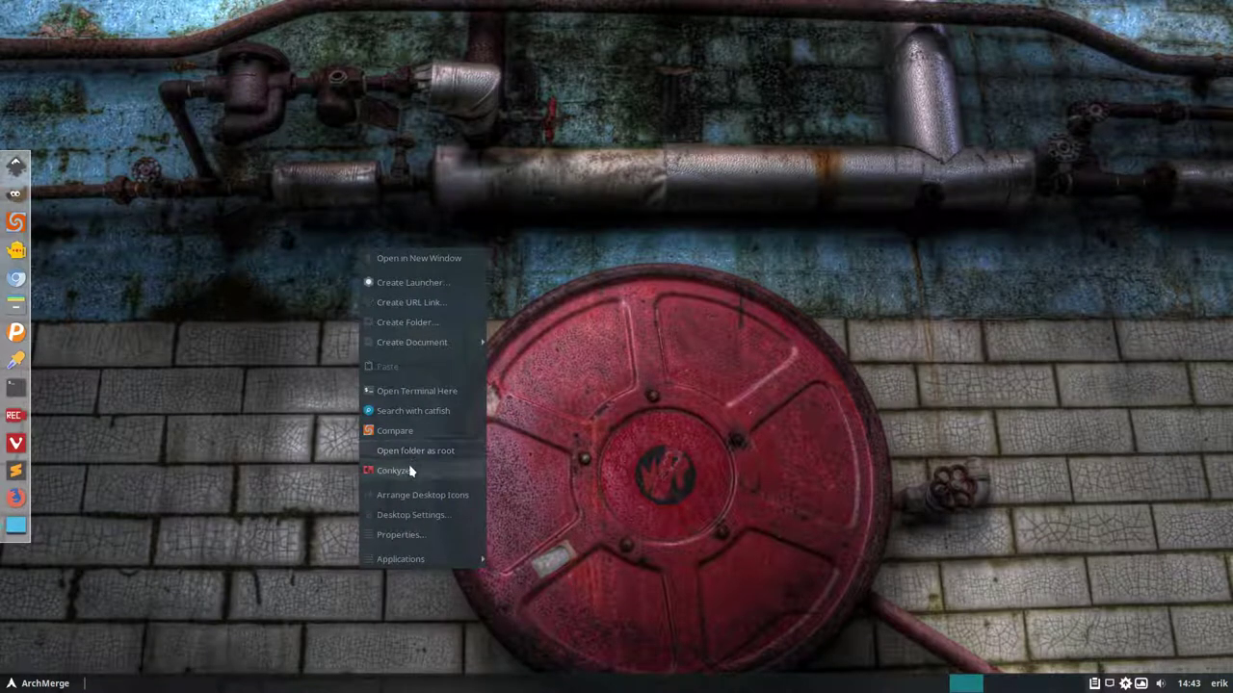
click(168, 451)
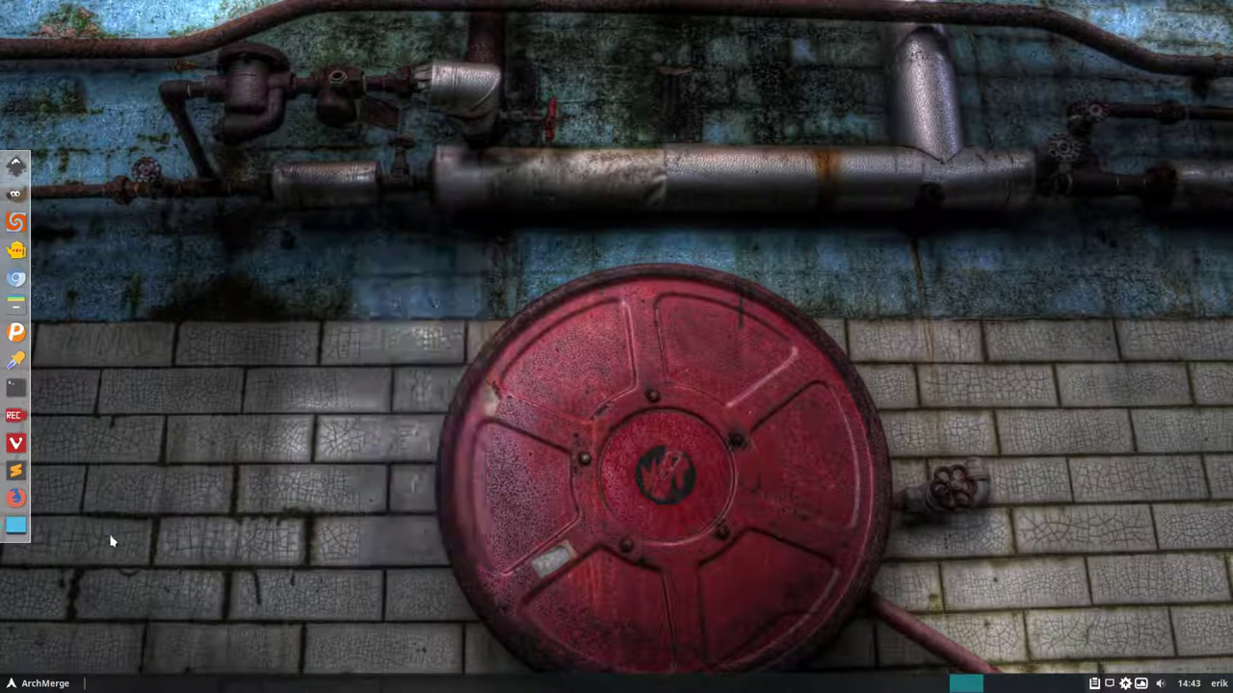
click(31, 684)
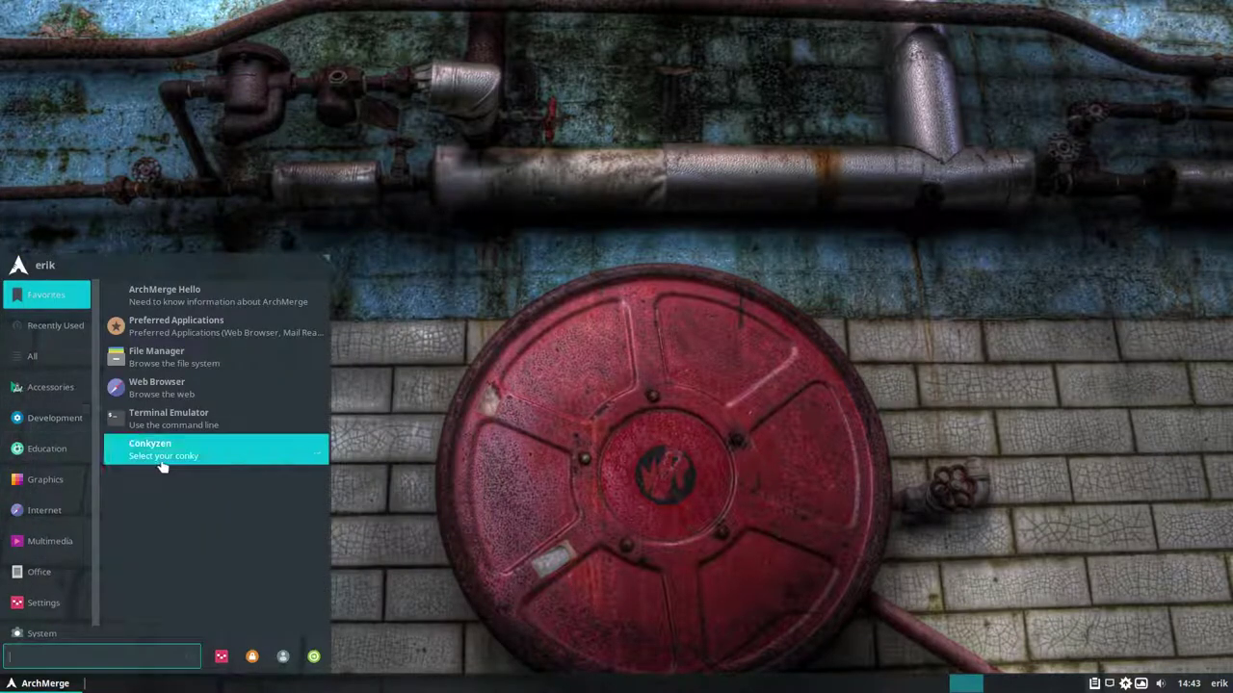
click(413, 358)
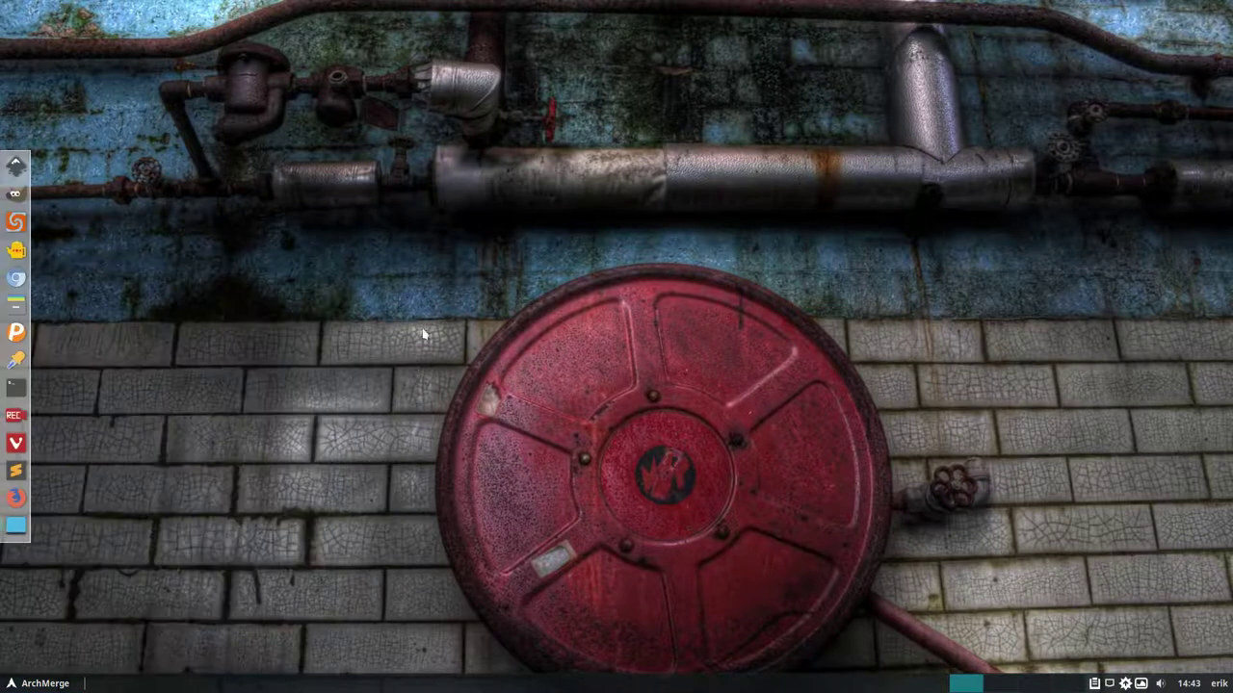
right_click(423, 334)
click(502, 558)
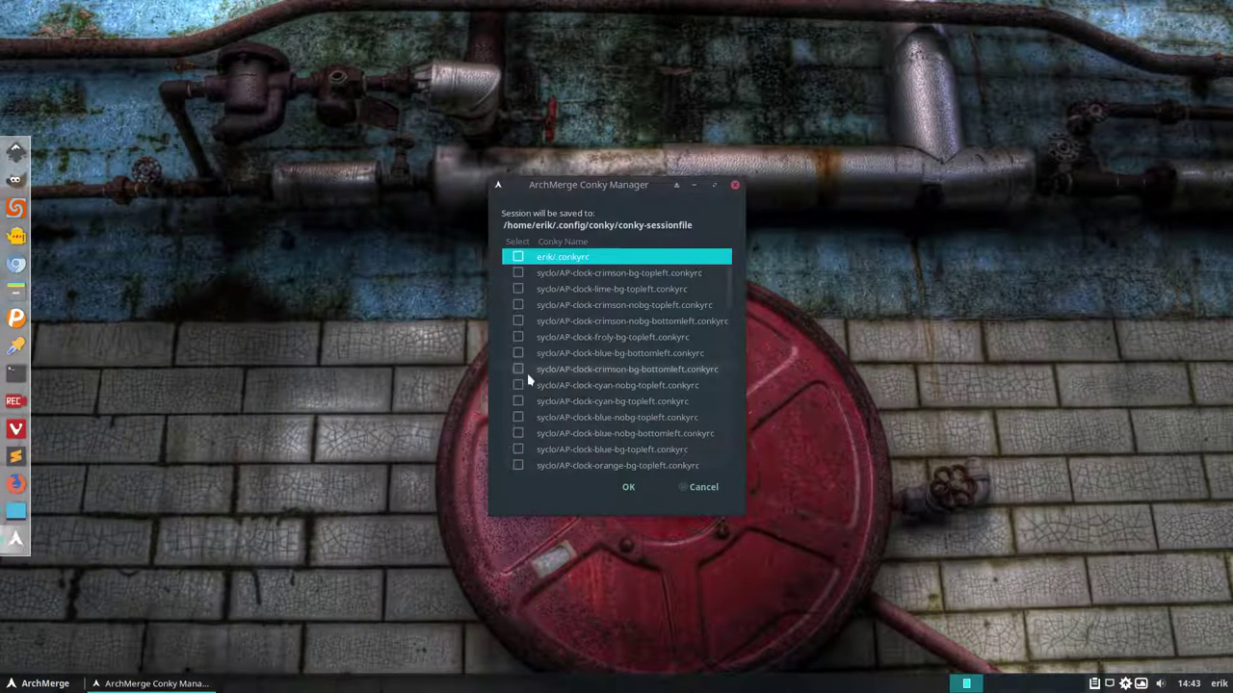
click(517, 370)
click(629, 487)
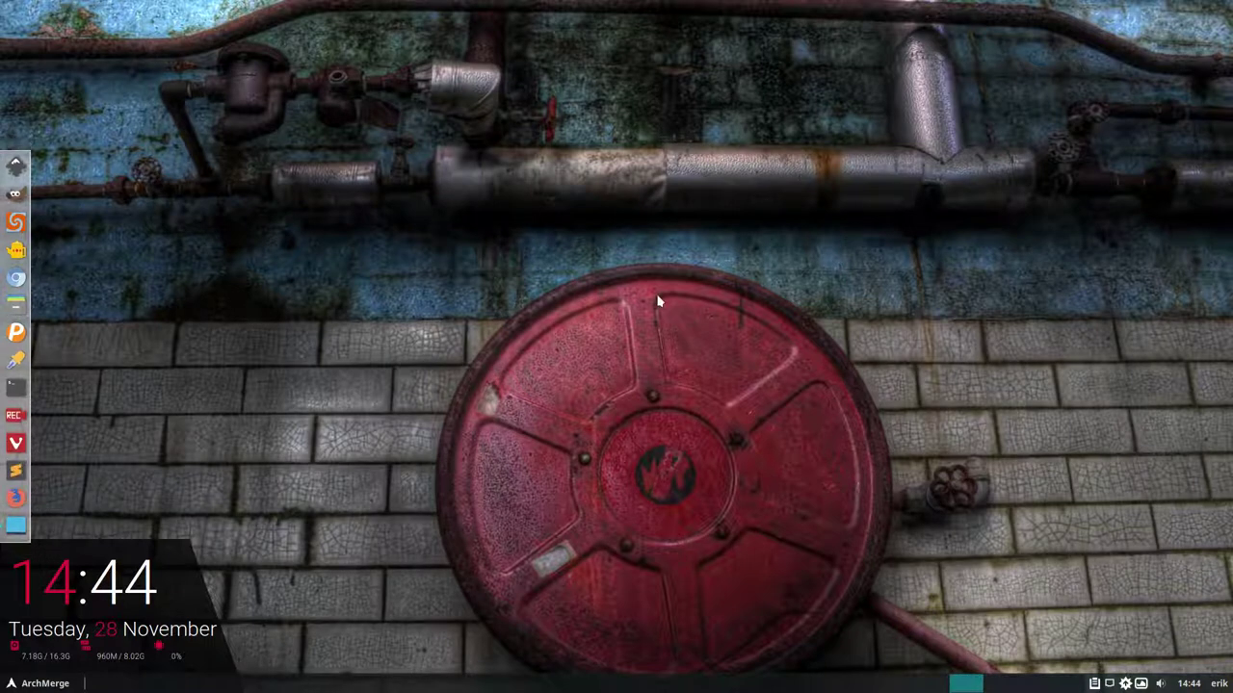
- Run alias in a new terminal, move it to the centre and highlight the update-grub line
key(ctrl+alt+t)
text(alias)
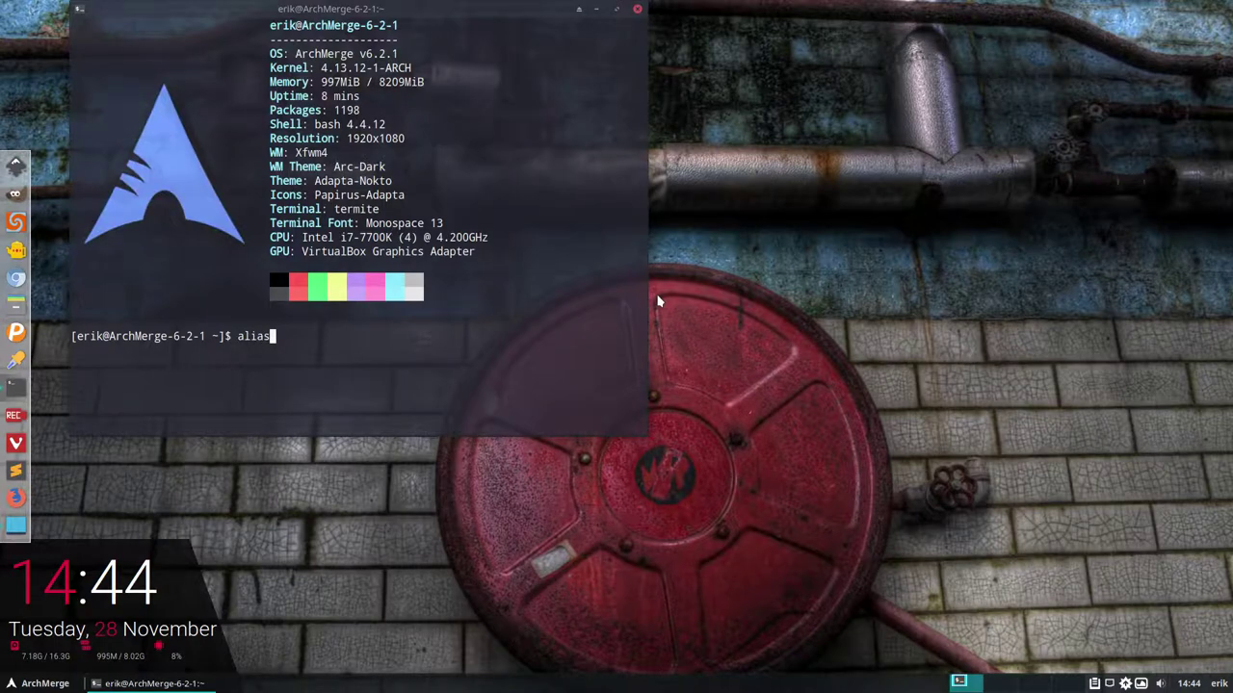
key(Return)
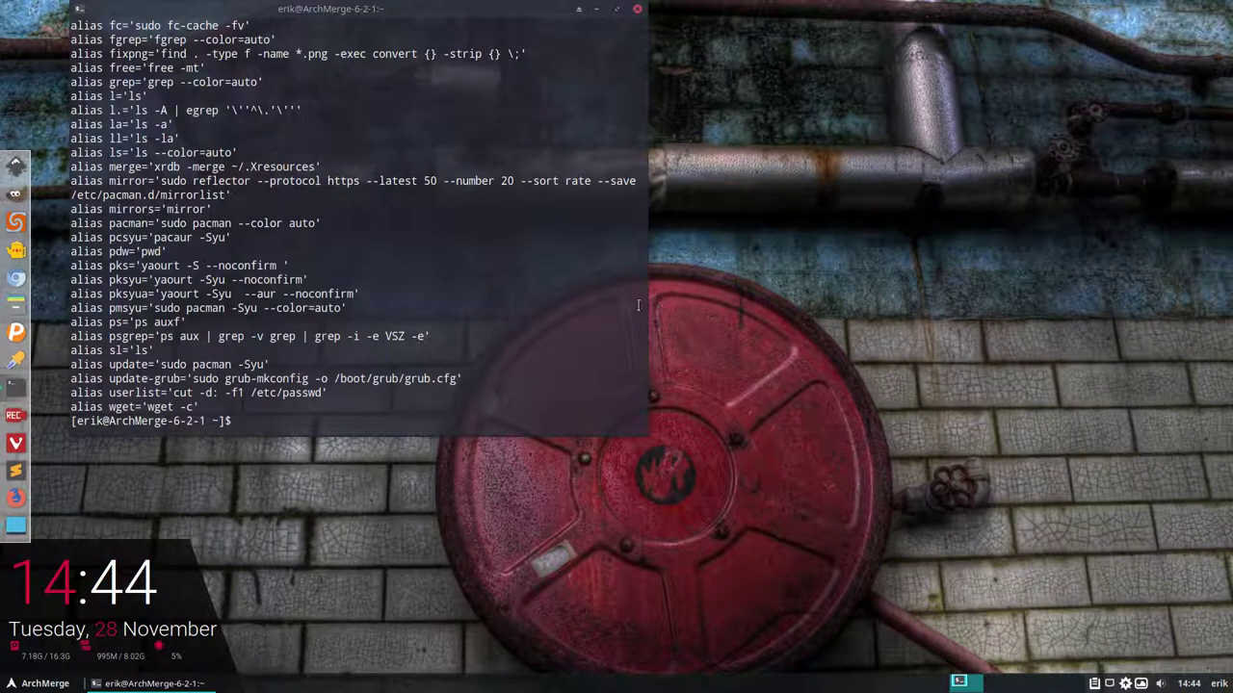
drag(438, 17, 726, 87)
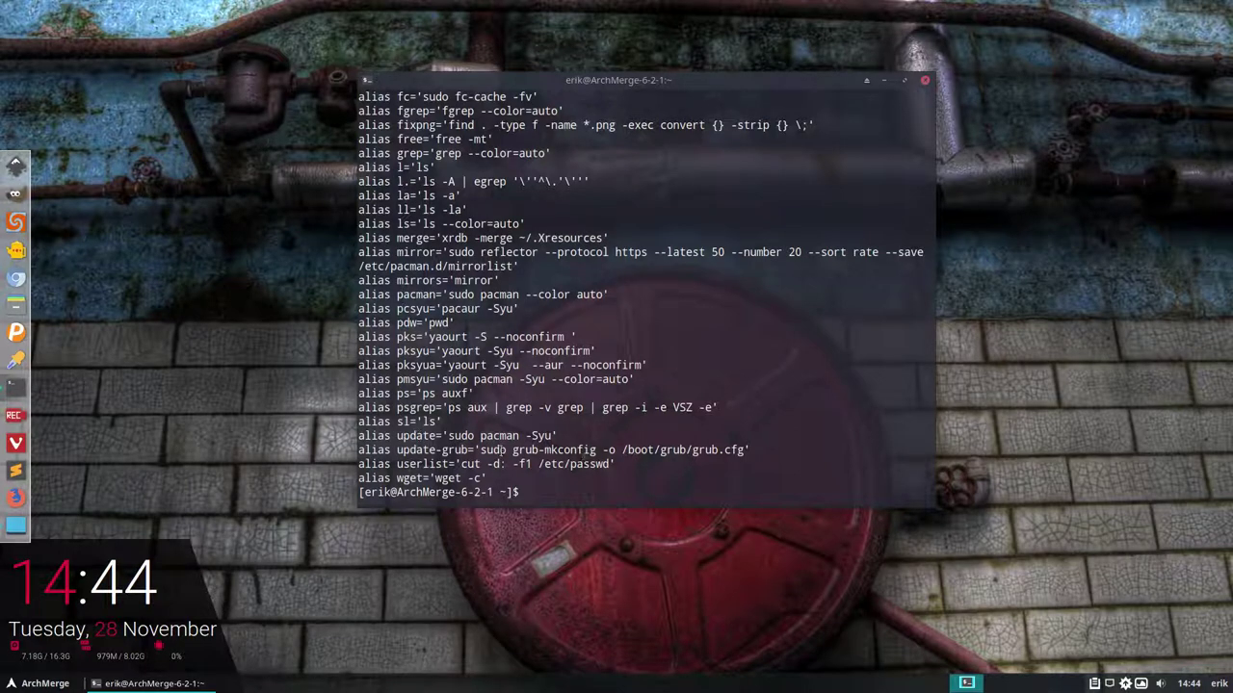
drag(396, 450, 751, 453)
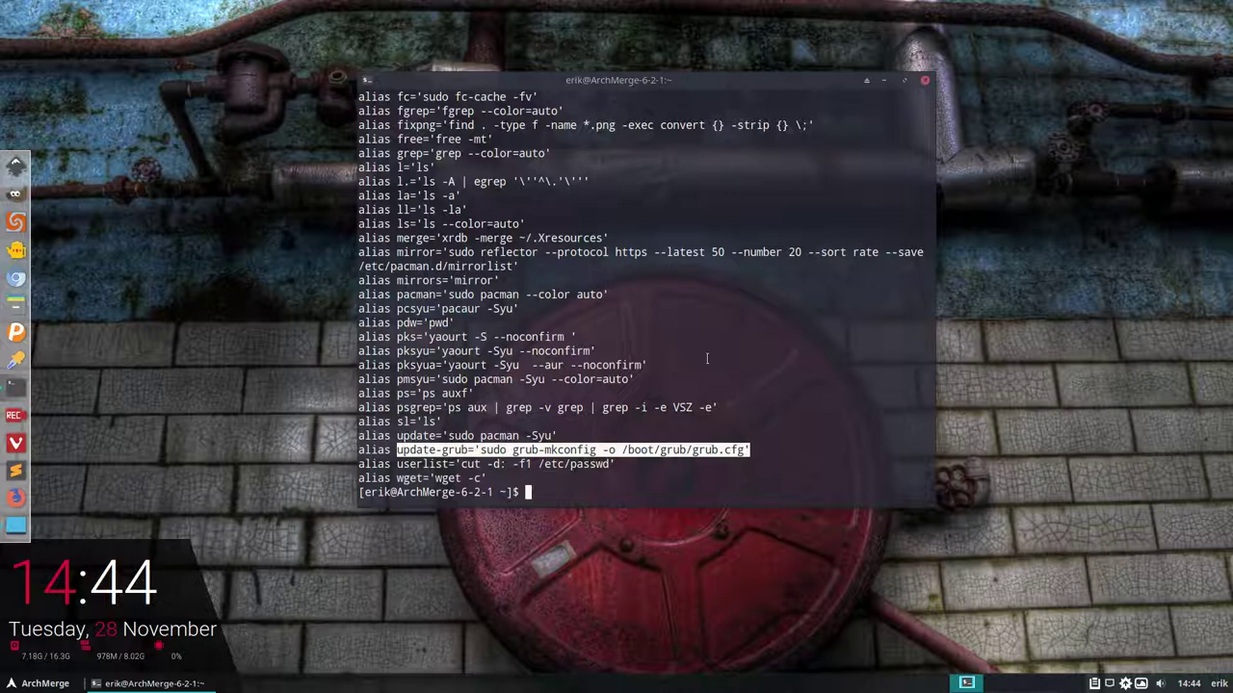
click(598, 321)
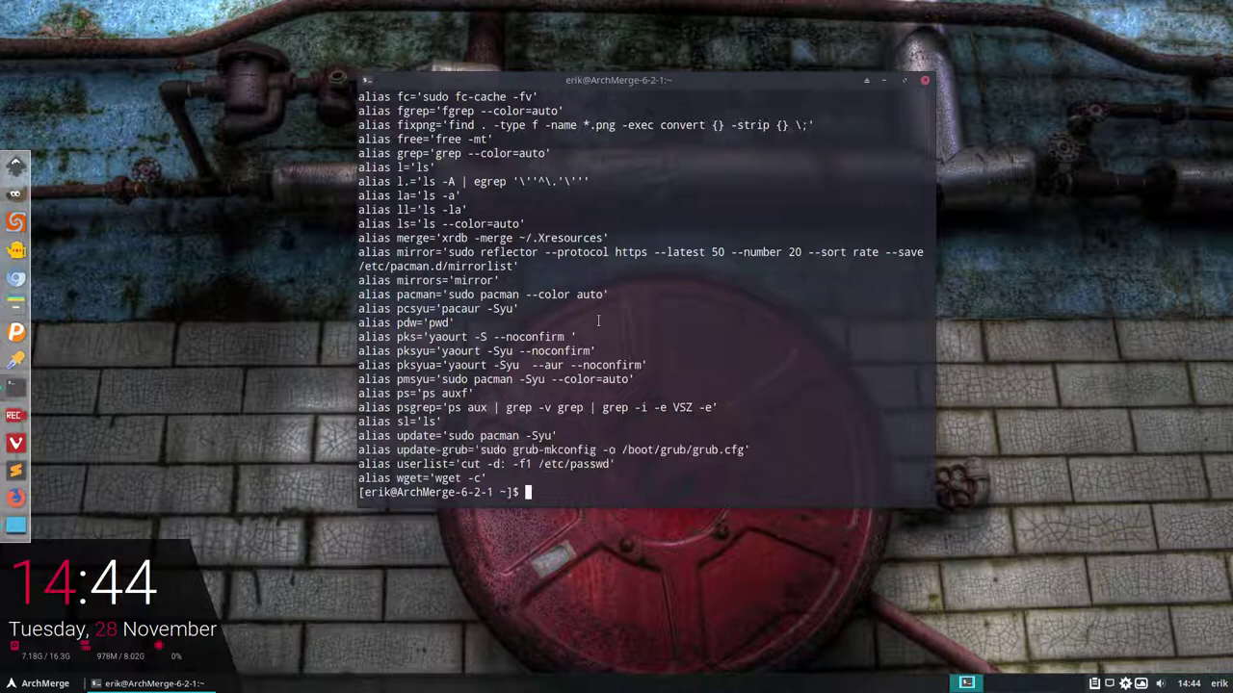
- In a fresh terminal, enter sudo pacman -S arch and list matching package completions
click(924, 80)
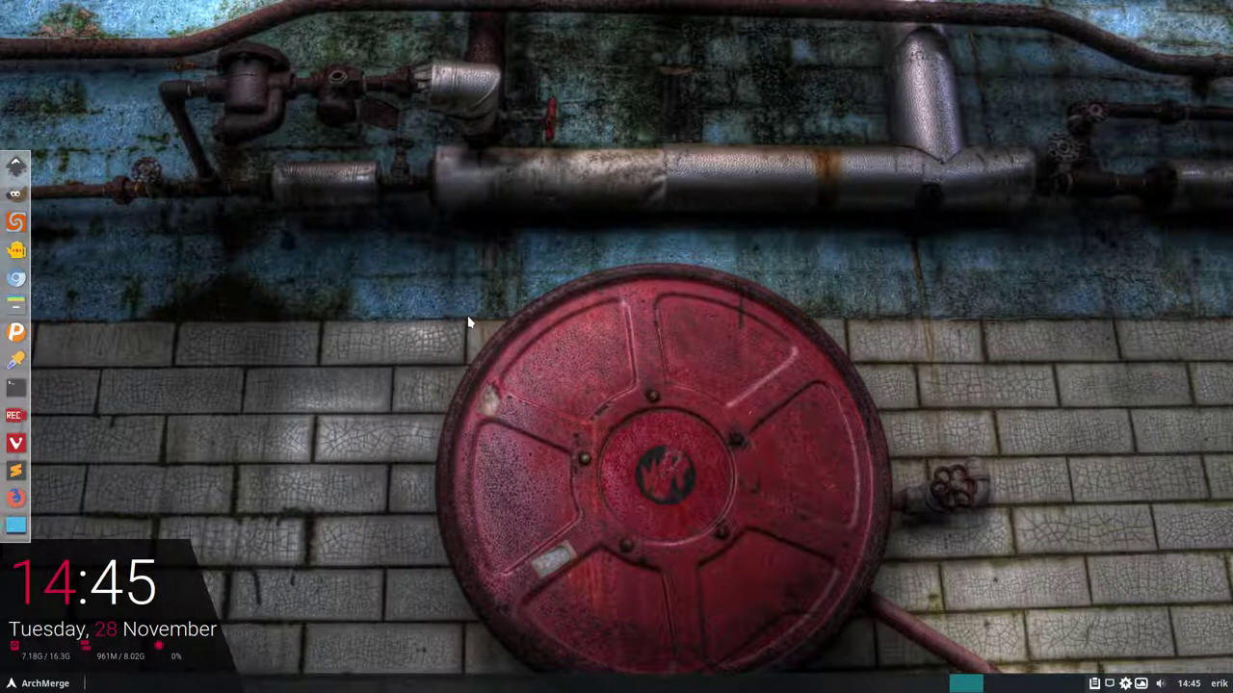
key(super+Return)
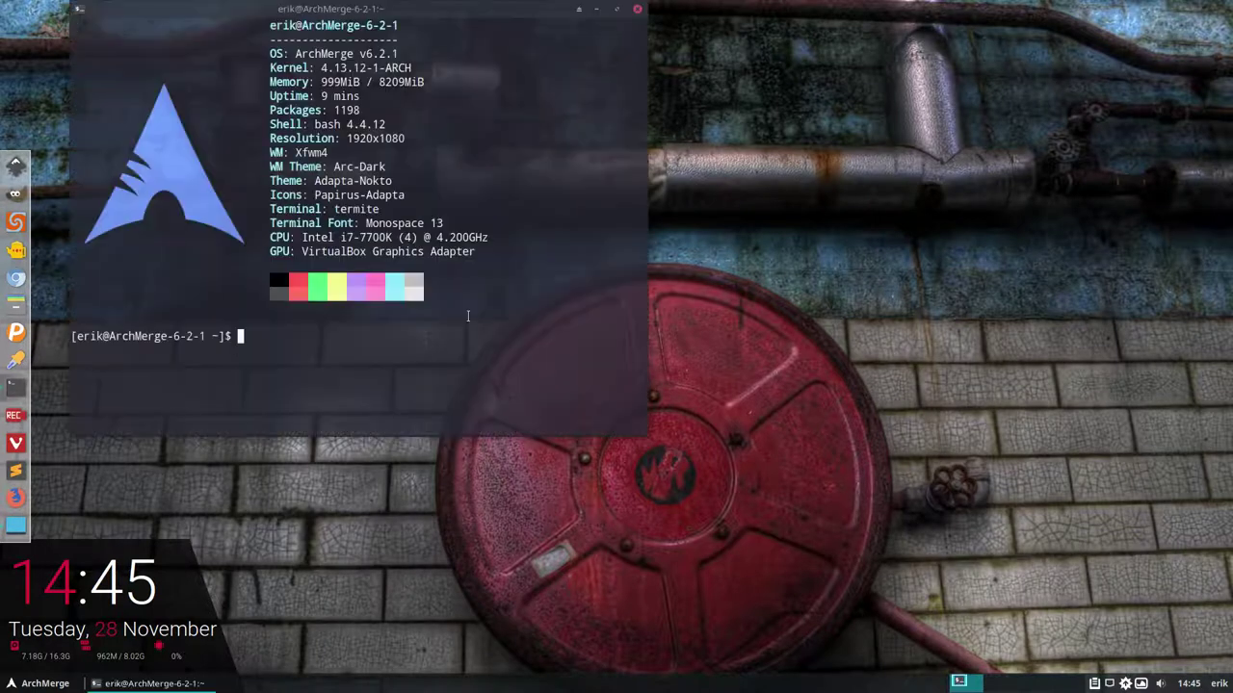
text(sudo pacam)
key(BackSpace)
key(BackSpace)
text(man -S arch)
key(Tab)
key(Tab)
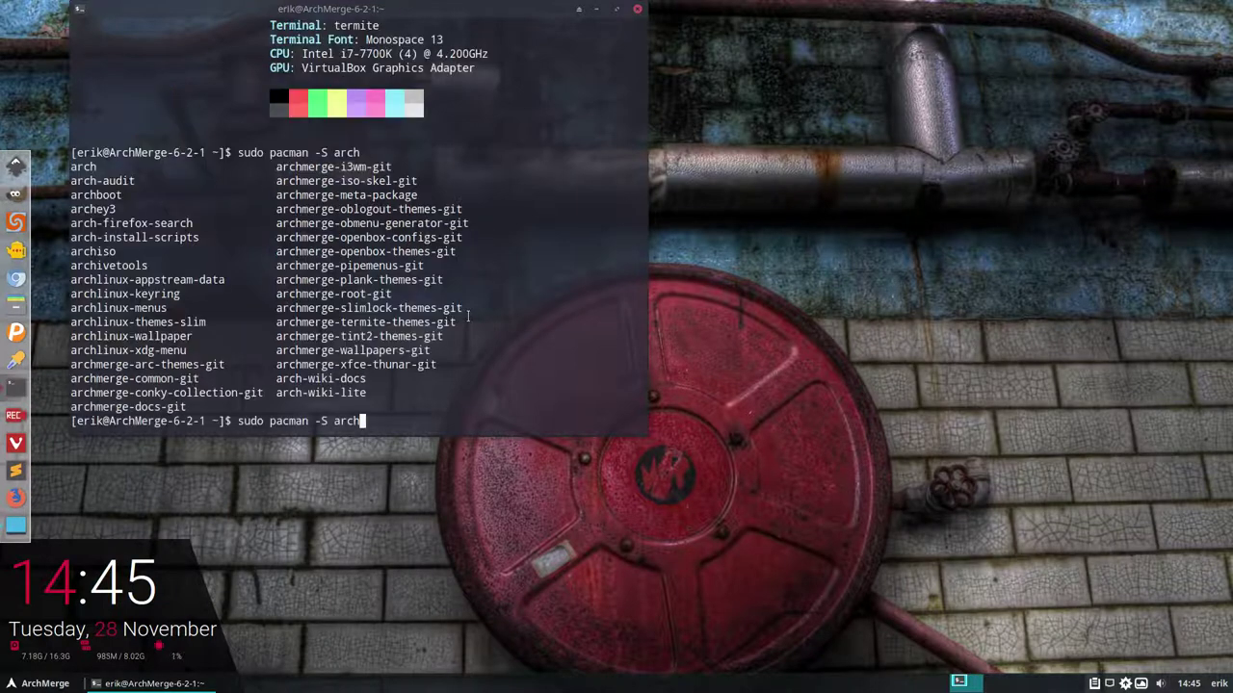